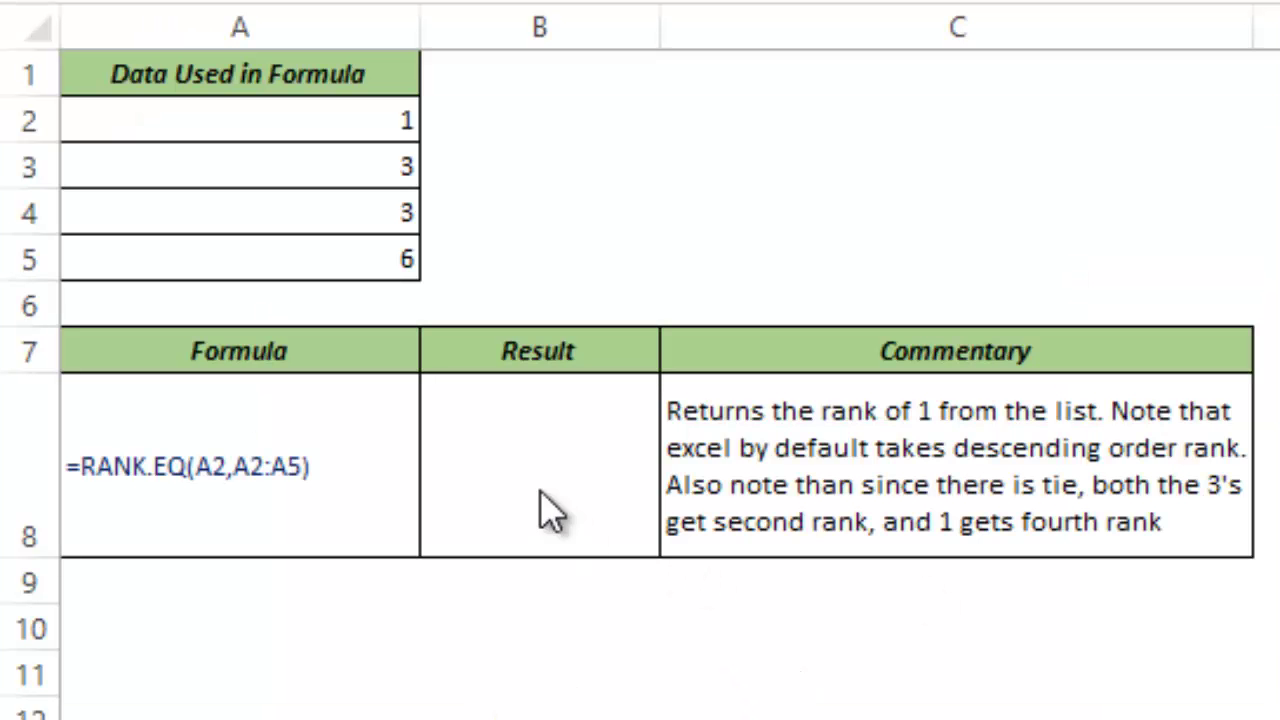
Step: Start a formula in result cell B8 by typing =rank to list the RANK functions
left_click(530, 492)
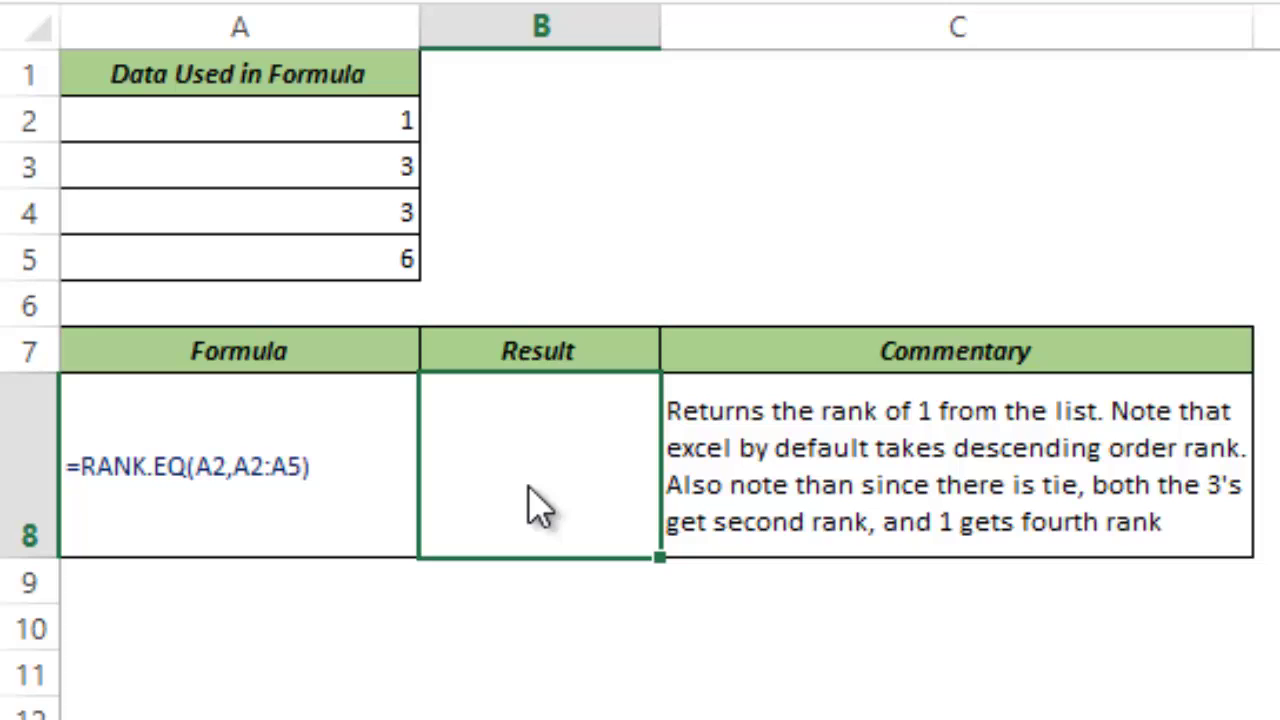
type("=rank")
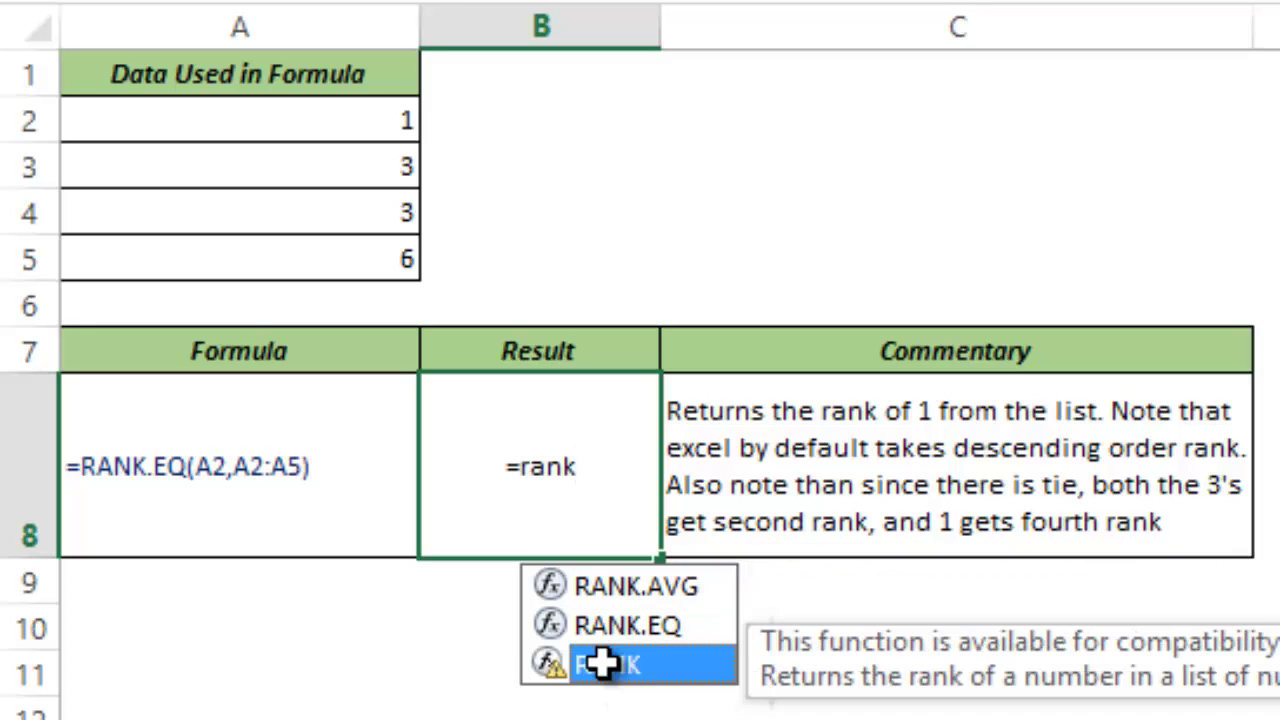
Step: Build =RANK(A2,A2:A5) in B8, ranking A2 within A2:A5 to return 4
double_click(603, 665)
left_click_drag(524, 595, 360, 577)
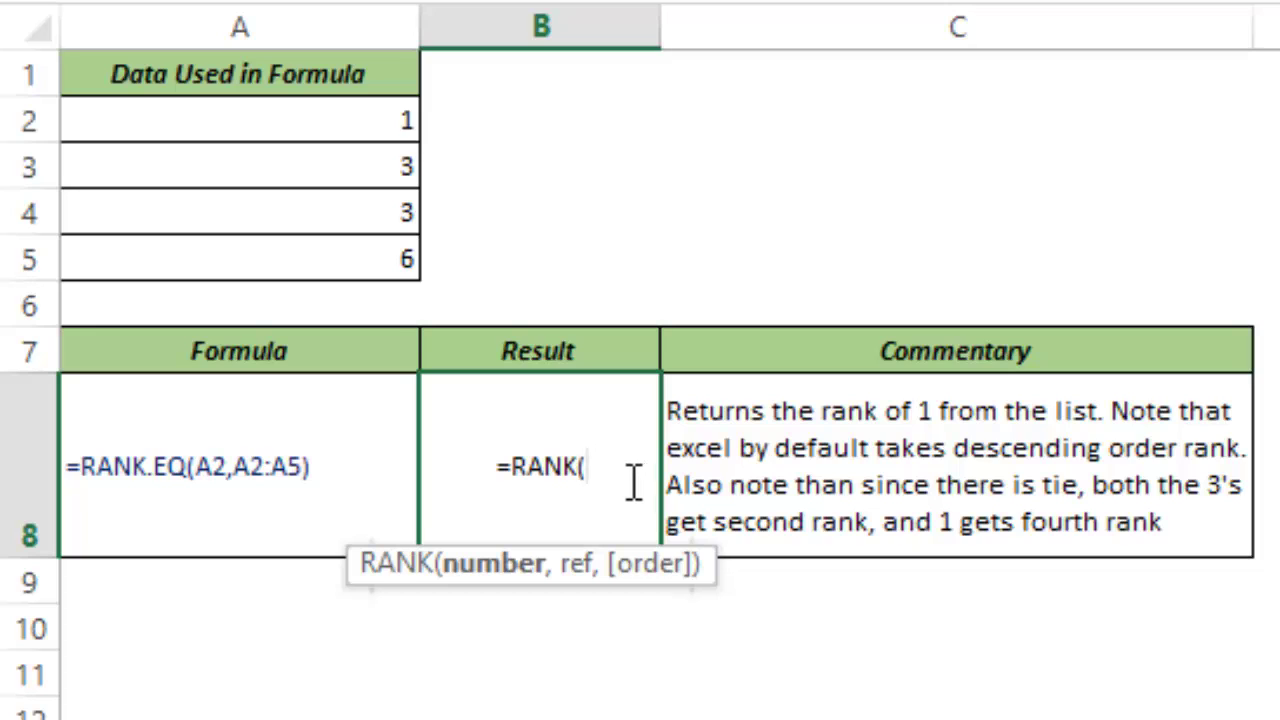
left_click(372, 122)
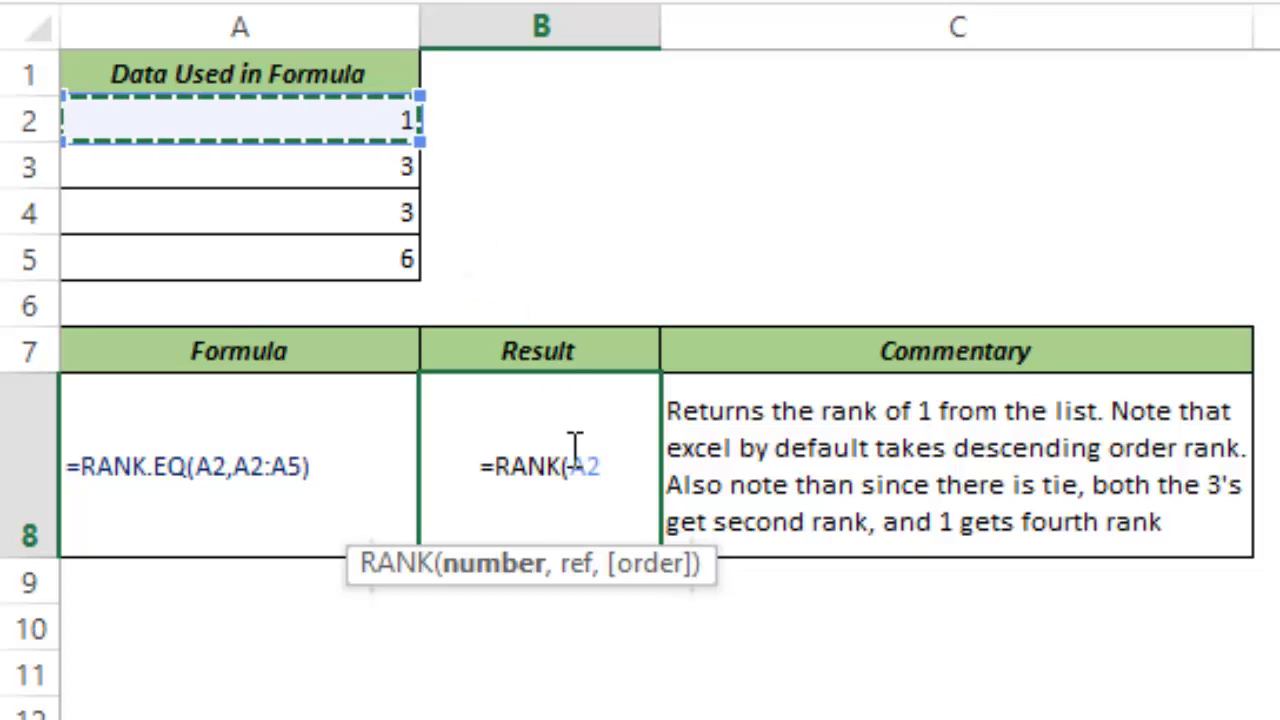
type(",")
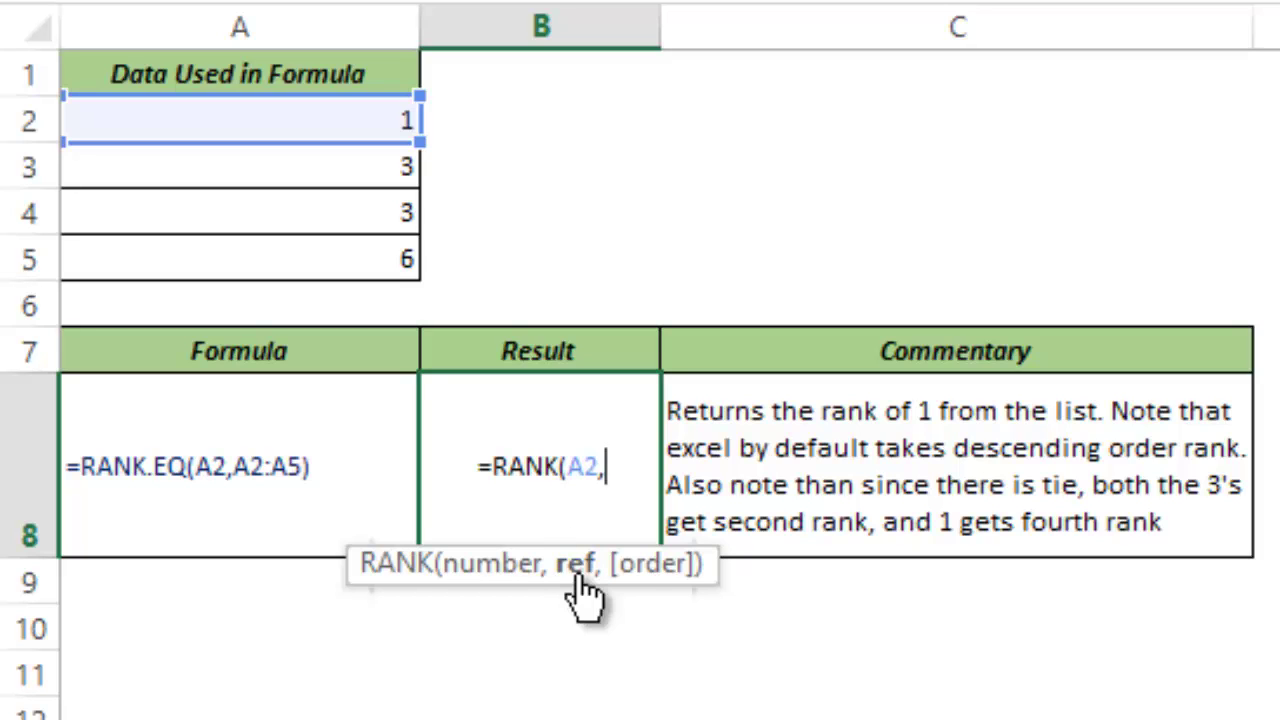
left_click(343, 123)
left_click_drag(345, 155, 340, 260)
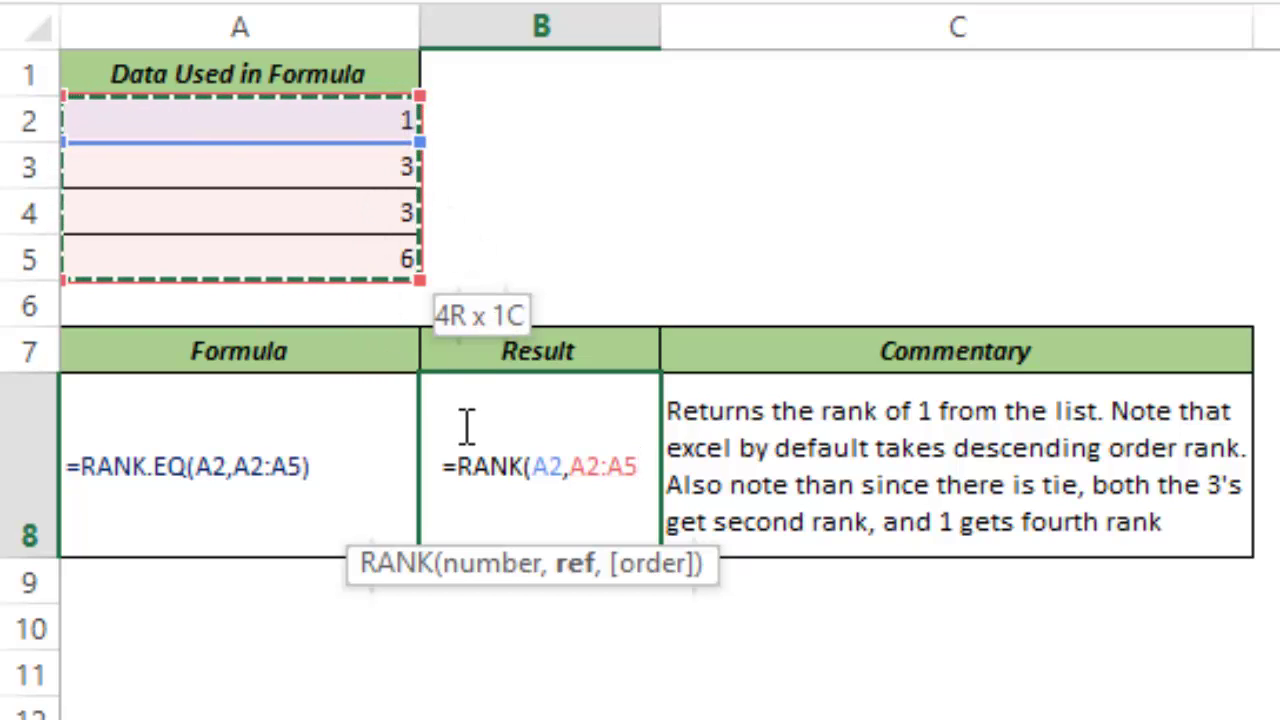
type(",")
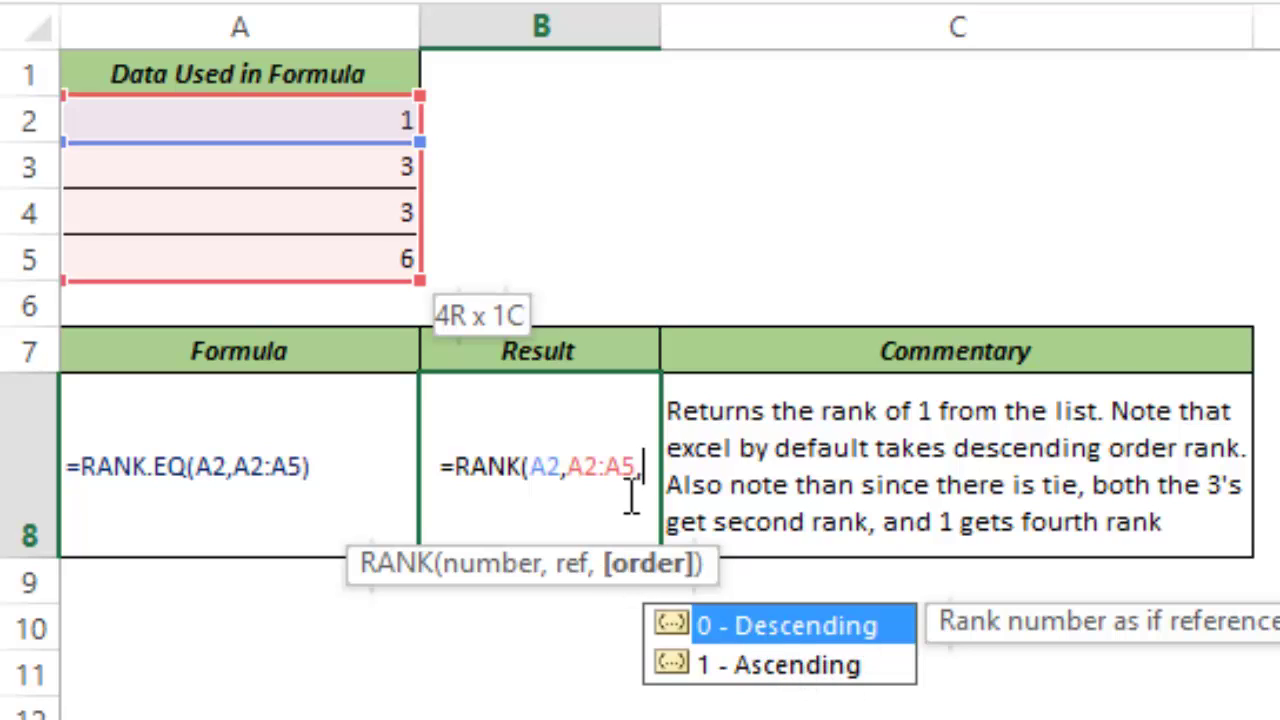
key("BackSpace")
type(")")
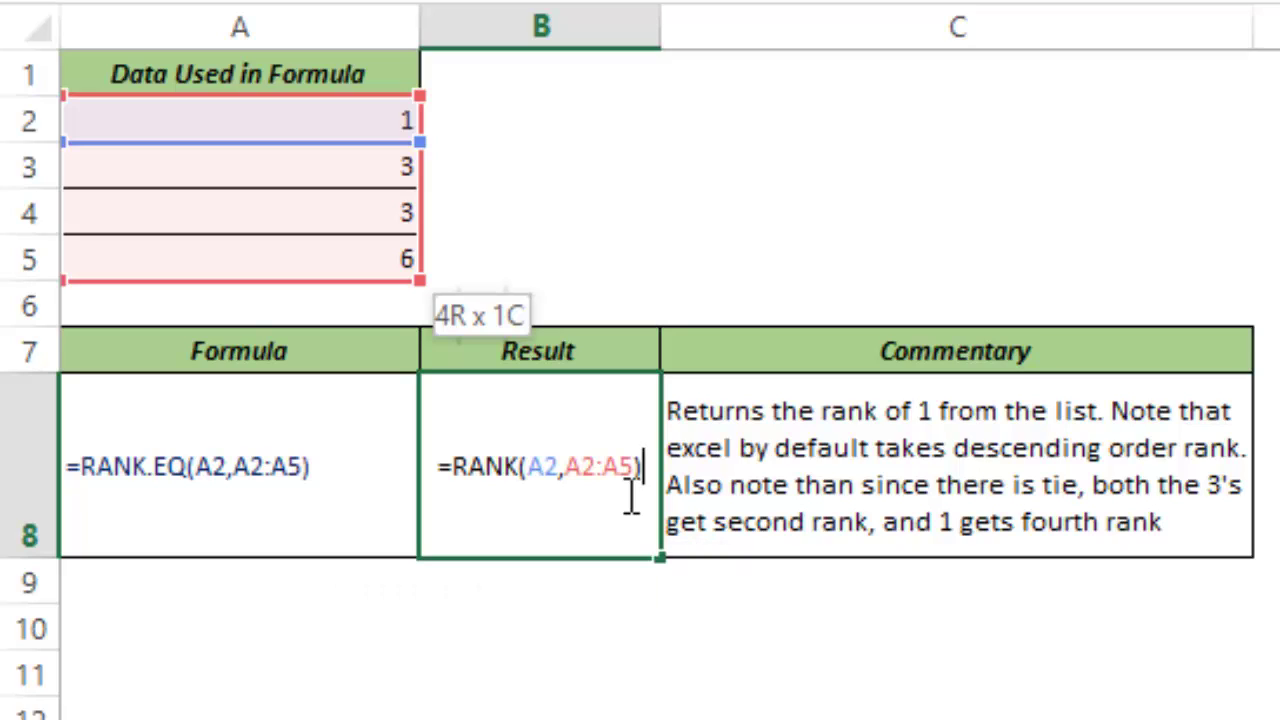
key("ctrl+Return")
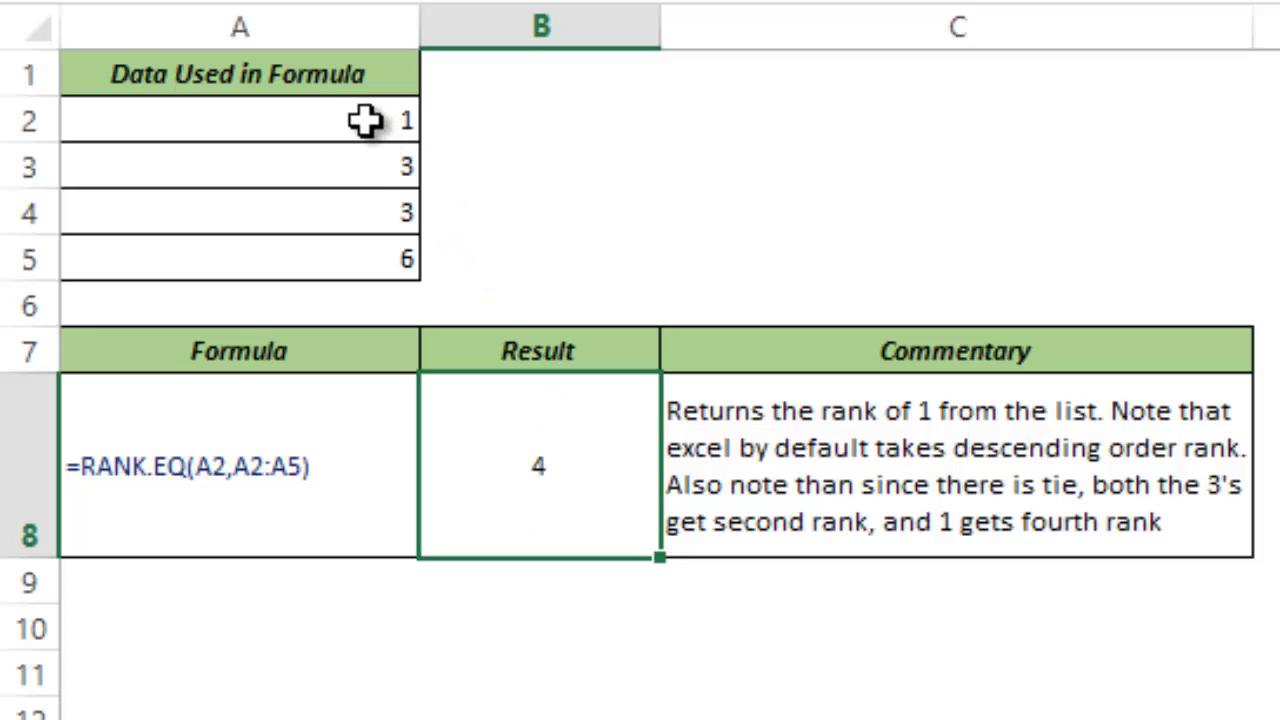
Step: Add order argument 1 for ascending order to B8's RANK formula
left_click_drag(366, 119, 372, 260)
double_click(526, 469)
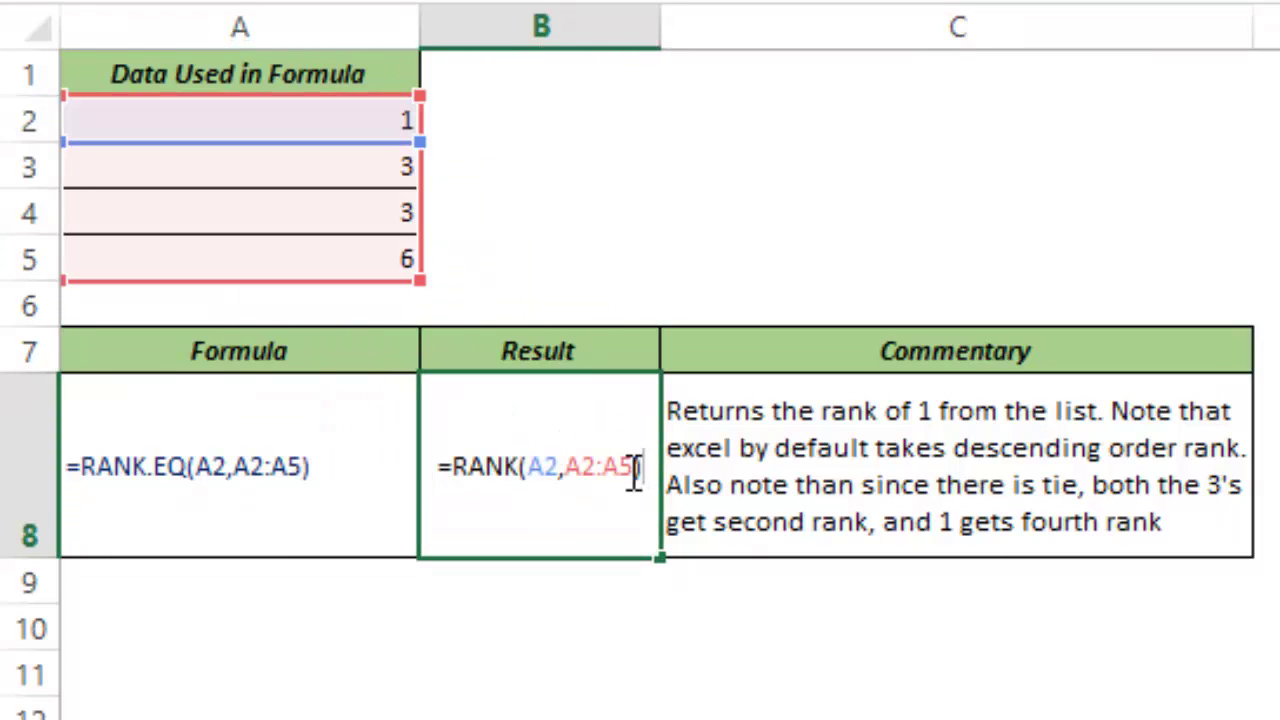
left_click(633, 470)
type(",1")
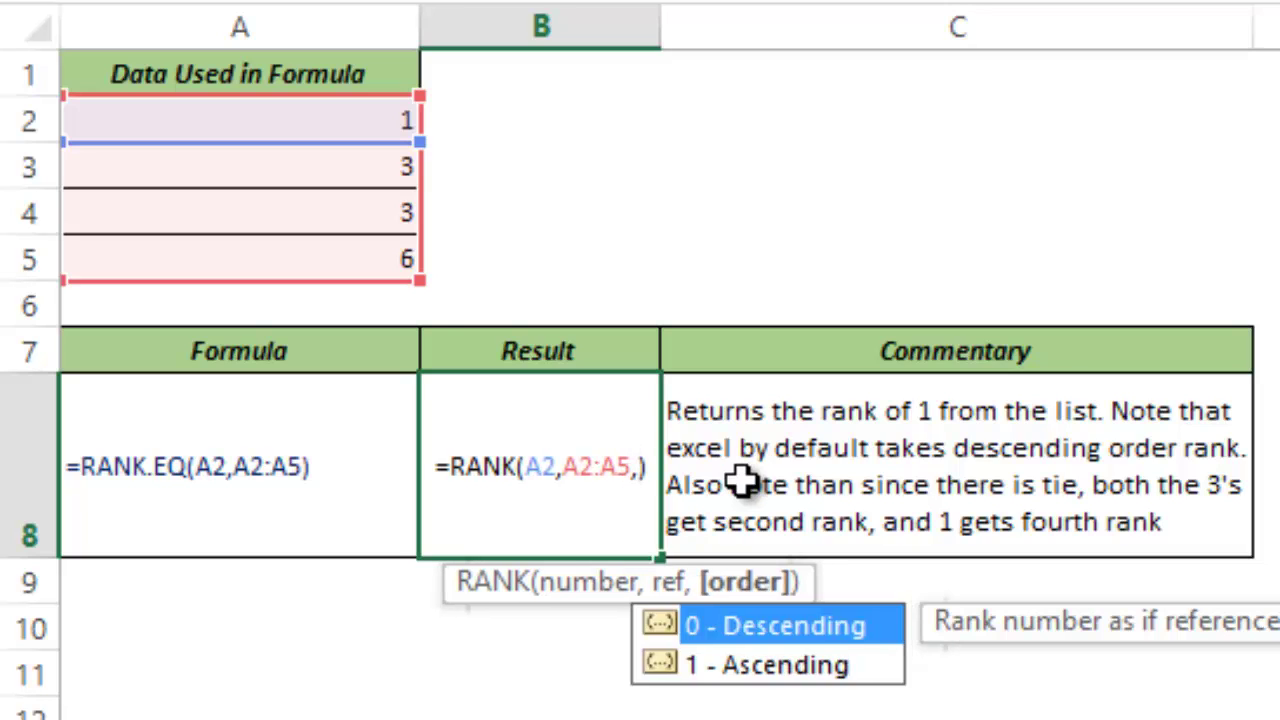
key("Return")
Step: Change the order argument to 0, making B8 =RANK(A2,A2:A5,0) for descending order
left_click_drag(340, 122, 334, 252)
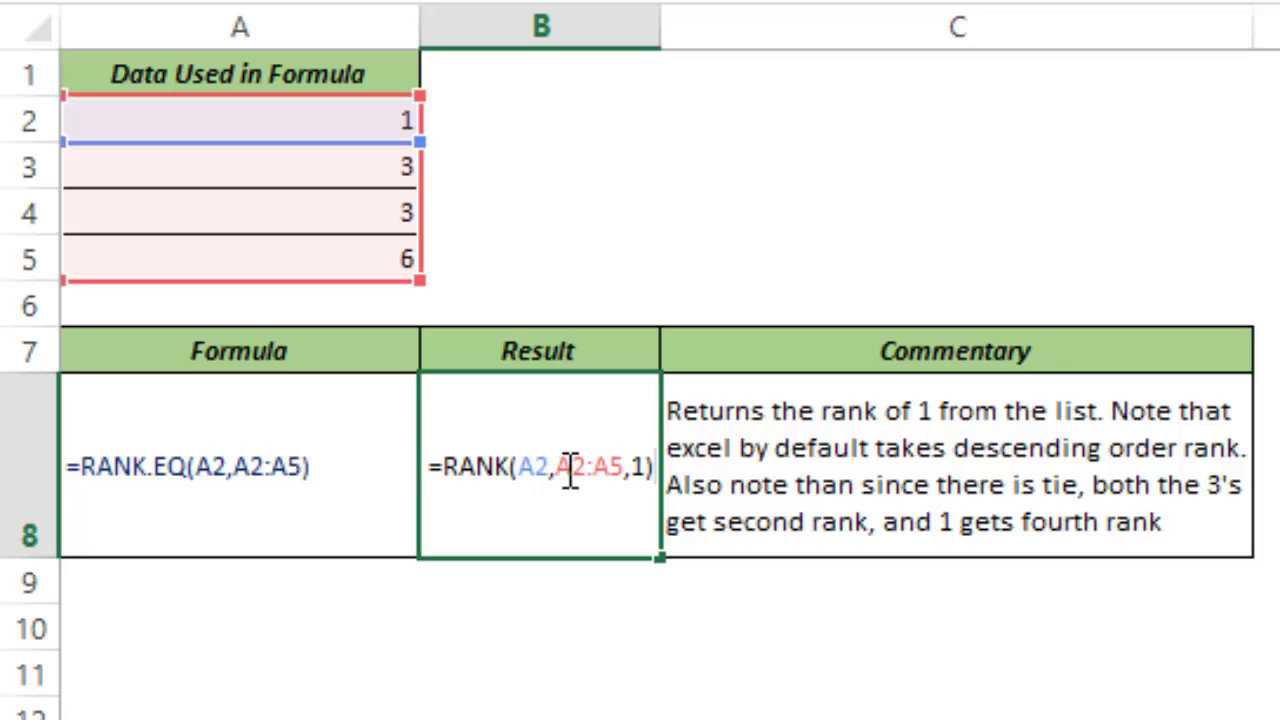
key("BackSpace")
key("BackSpace")
type("0")
key("Return")
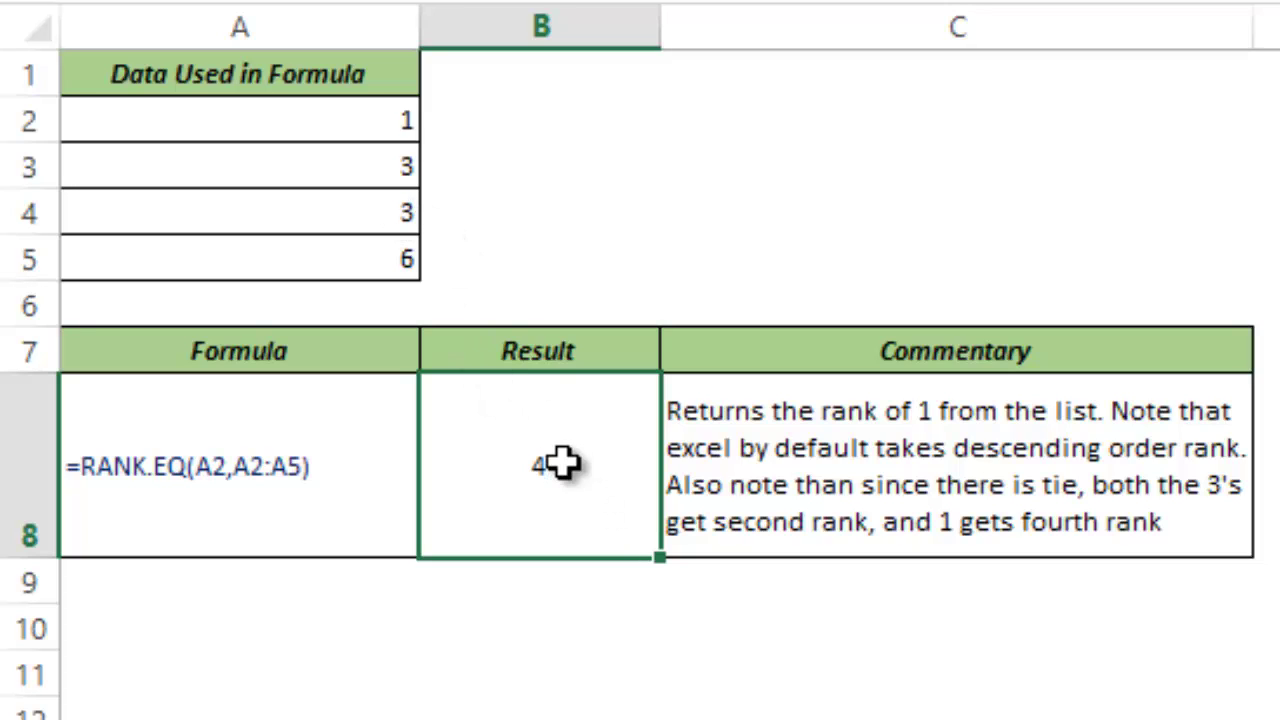
Step: Type helper ranks upward from B5 into B2:B5 beside the data values
left_click_drag(366, 171, 369, 206)
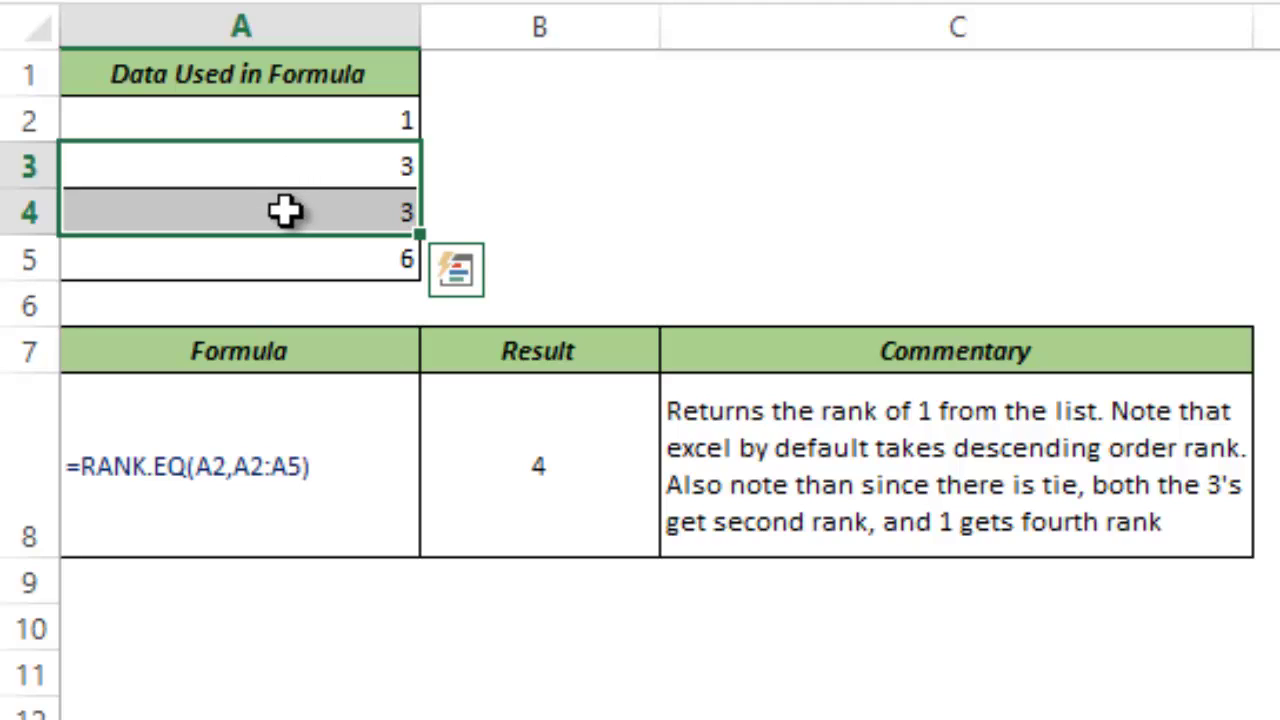
left_click(340, 258)
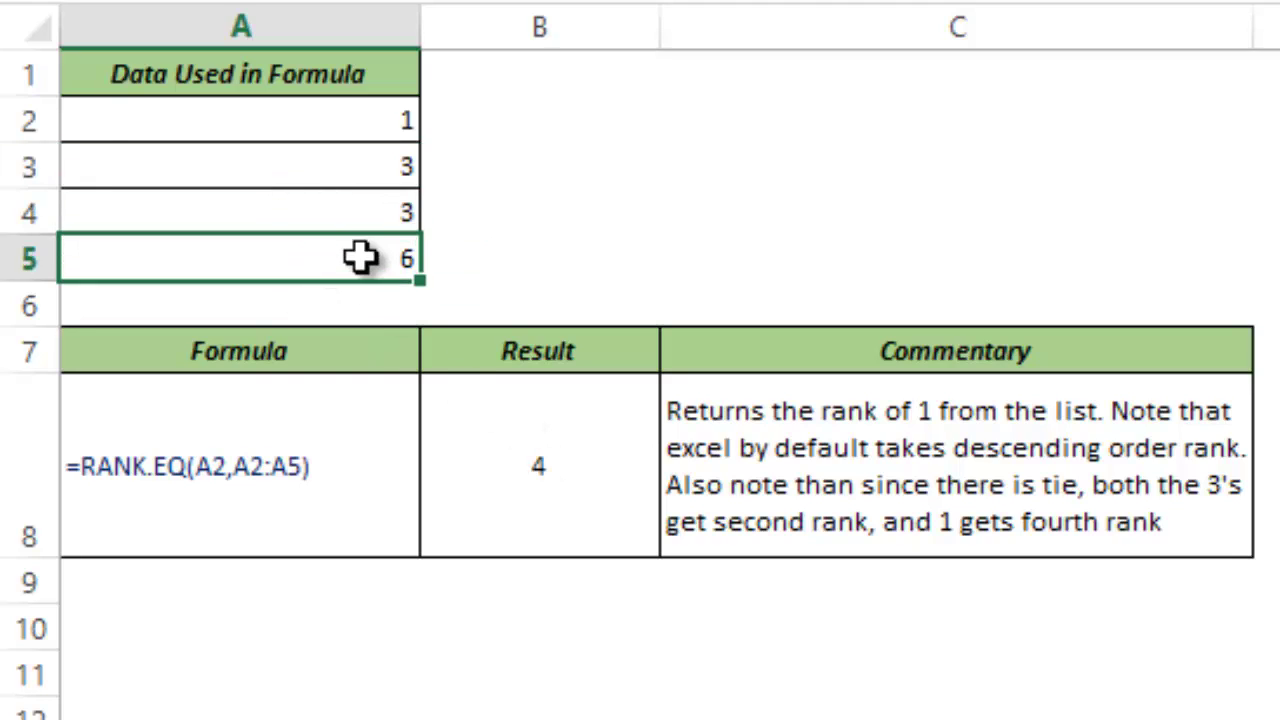
left_click(470, 252)
type("1")
key("Up")
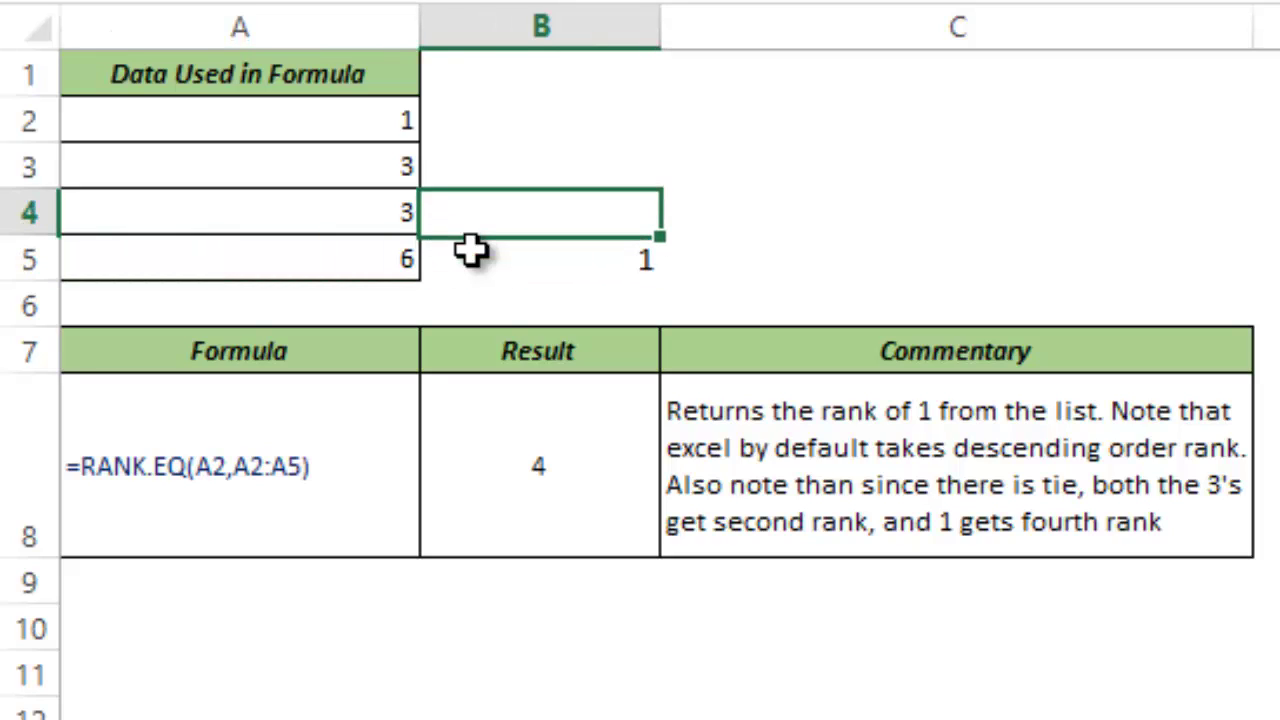
key("Up")
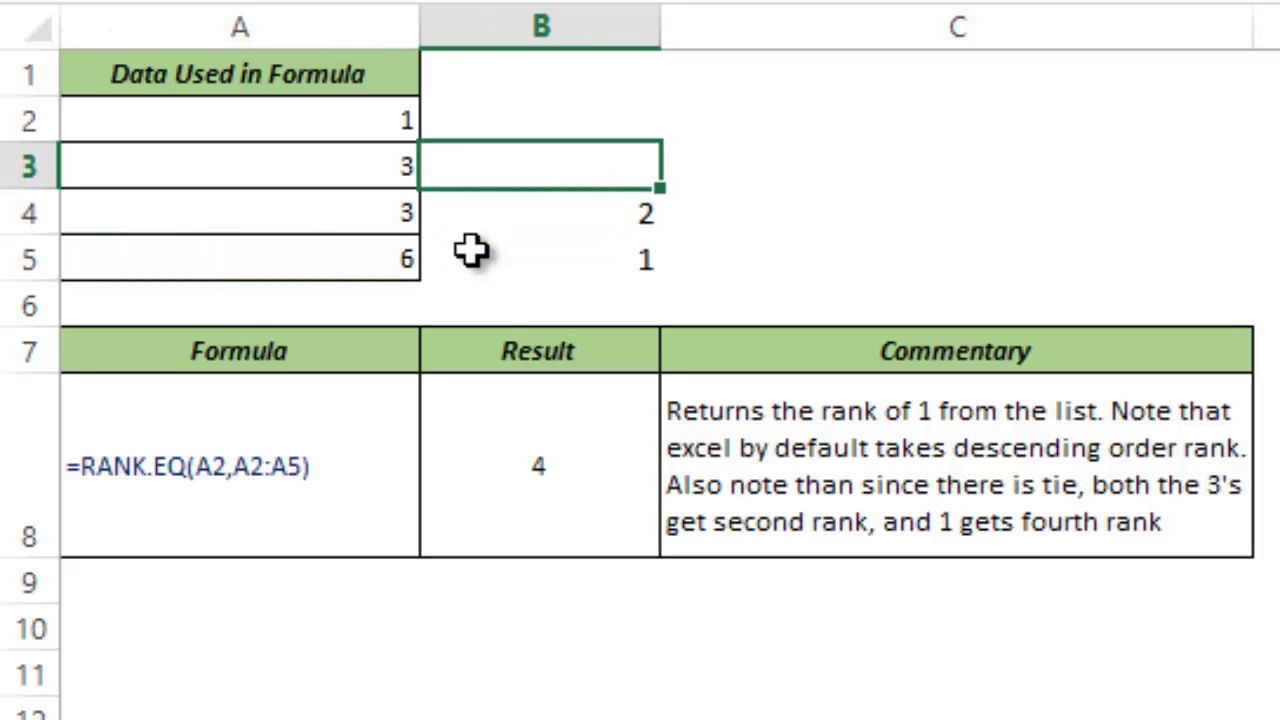
key("Up")
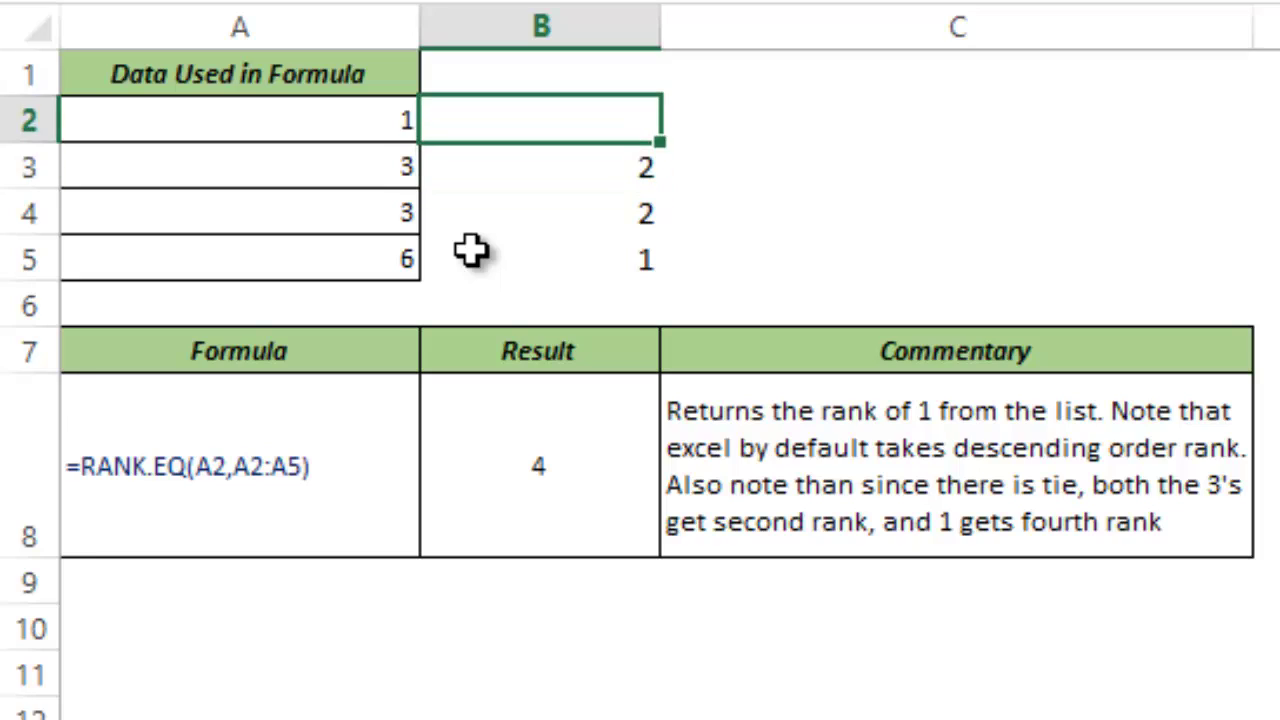
key("Return")
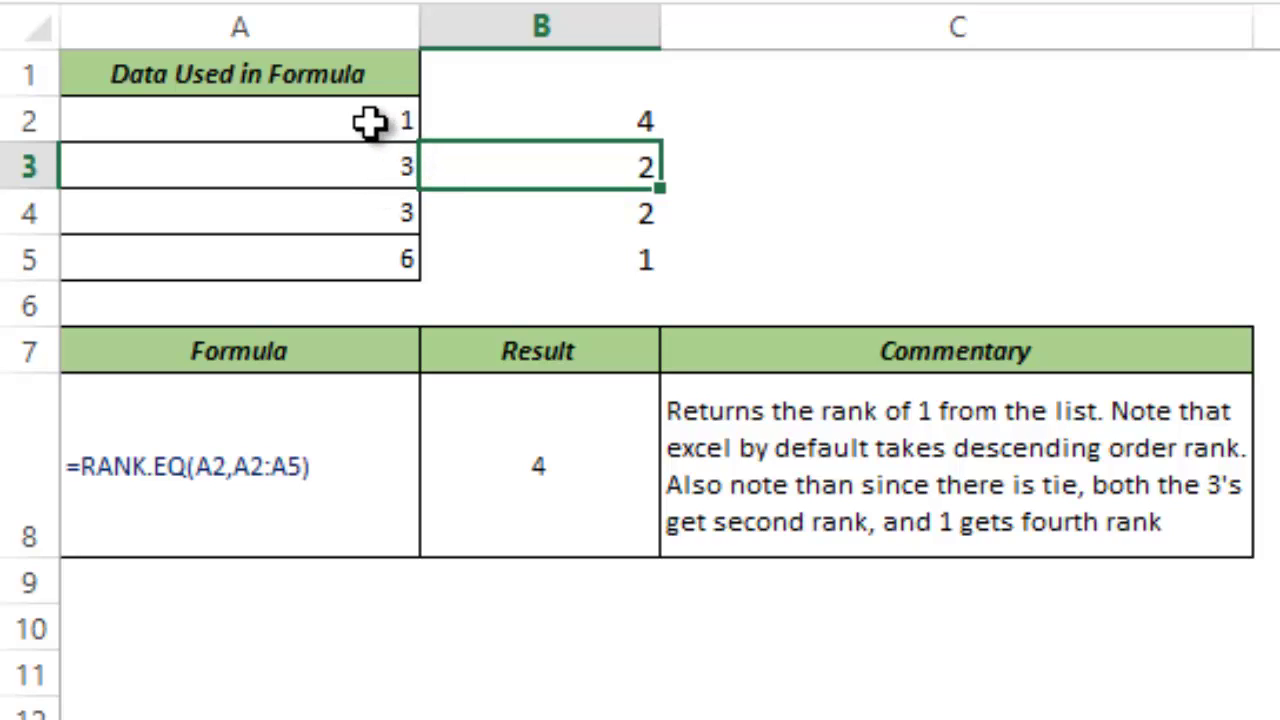
Step: Revise the helper ranks so the tied 3s rank 1 and the value 1 ranks 4
left_click_drag(366, 166, 378, 206)
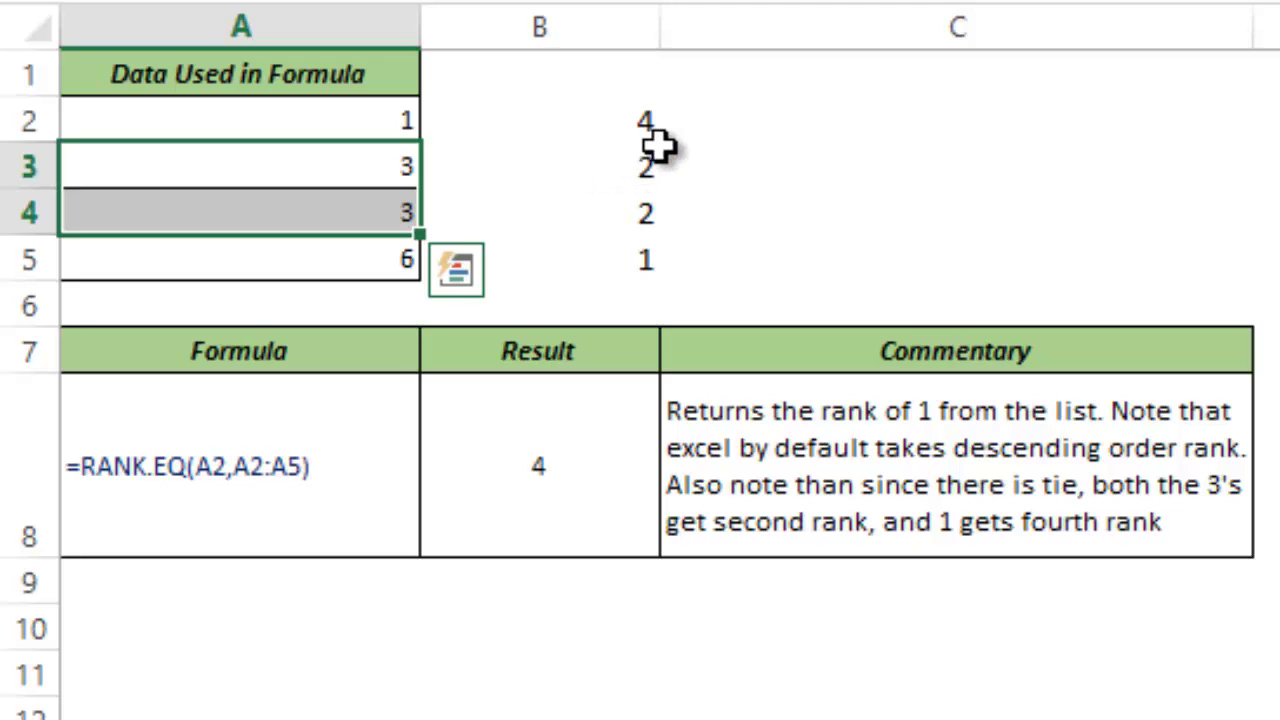
left_click(387, 252)
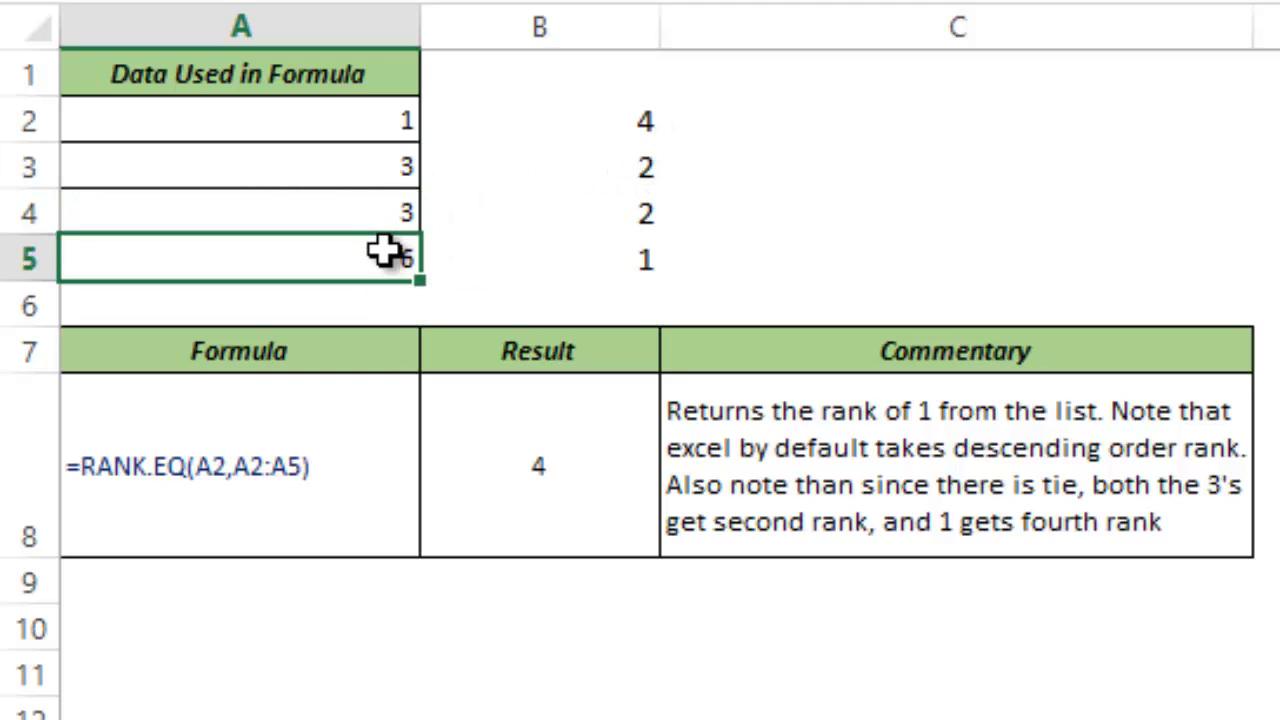
key("Up")
key("Down")
key("Right")
key("Up")
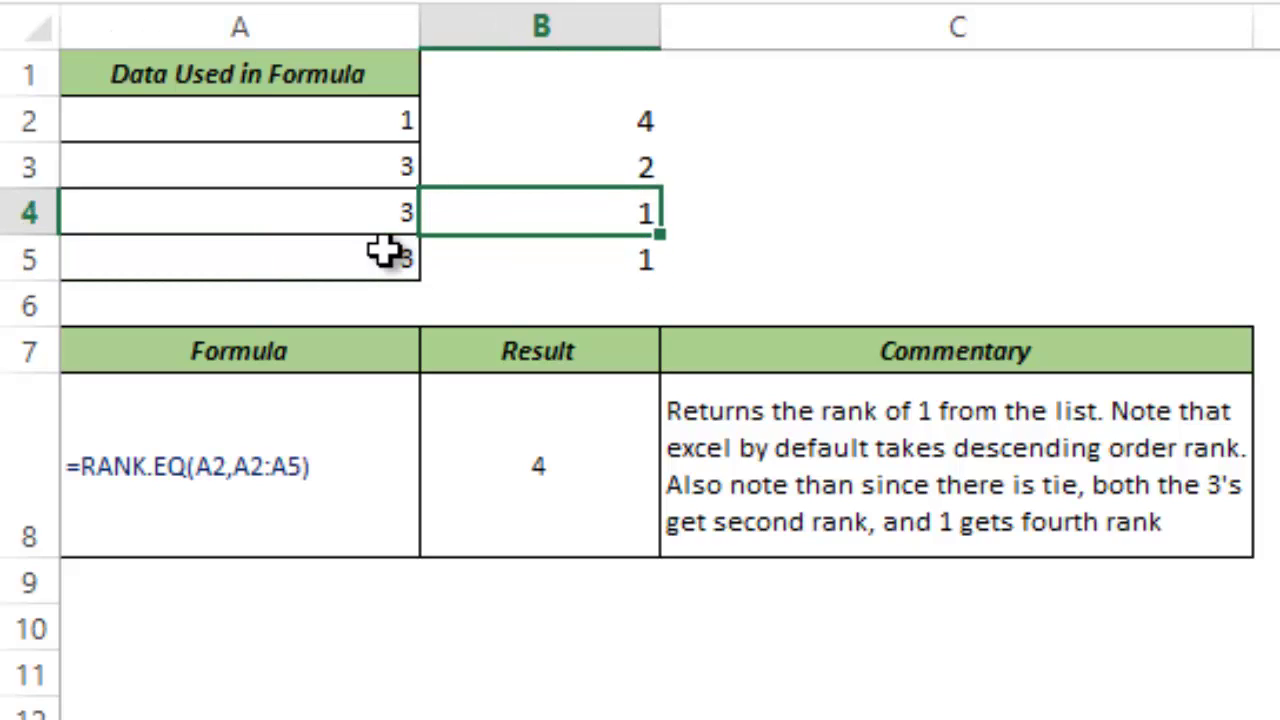
key("Up")
key("Down")
key("Up")
key("Up")
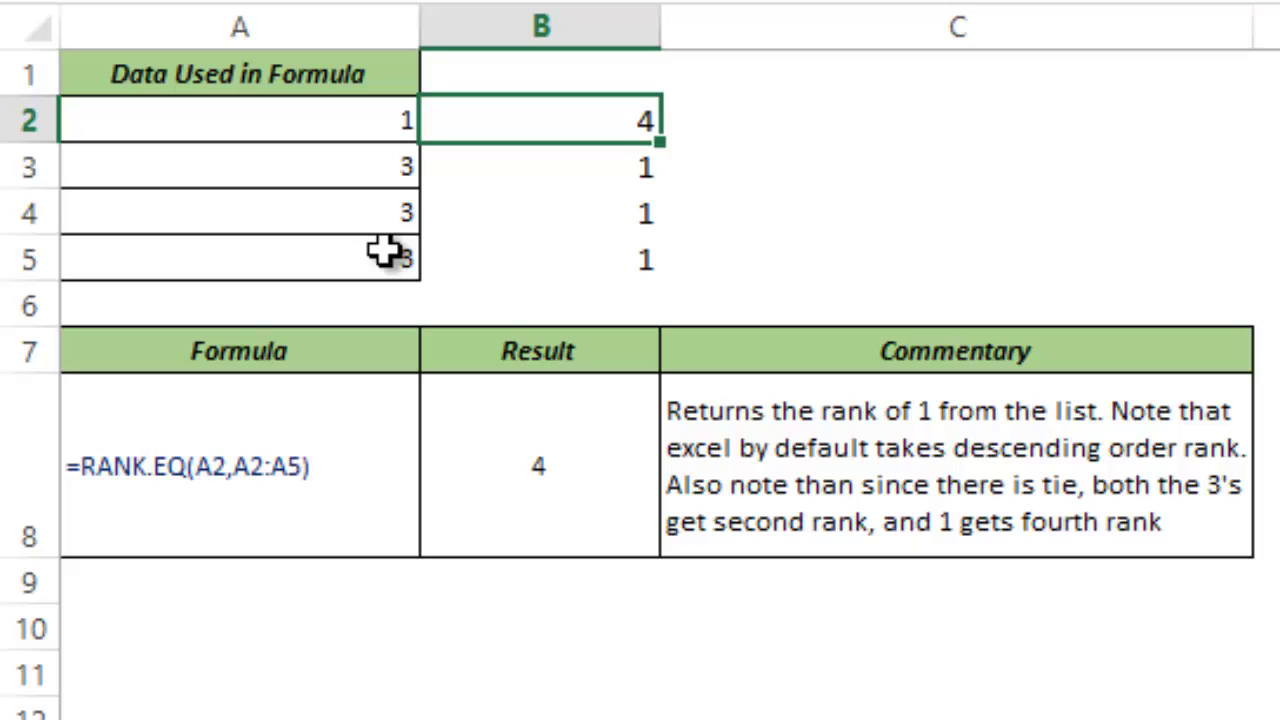
left_click(331, 125)
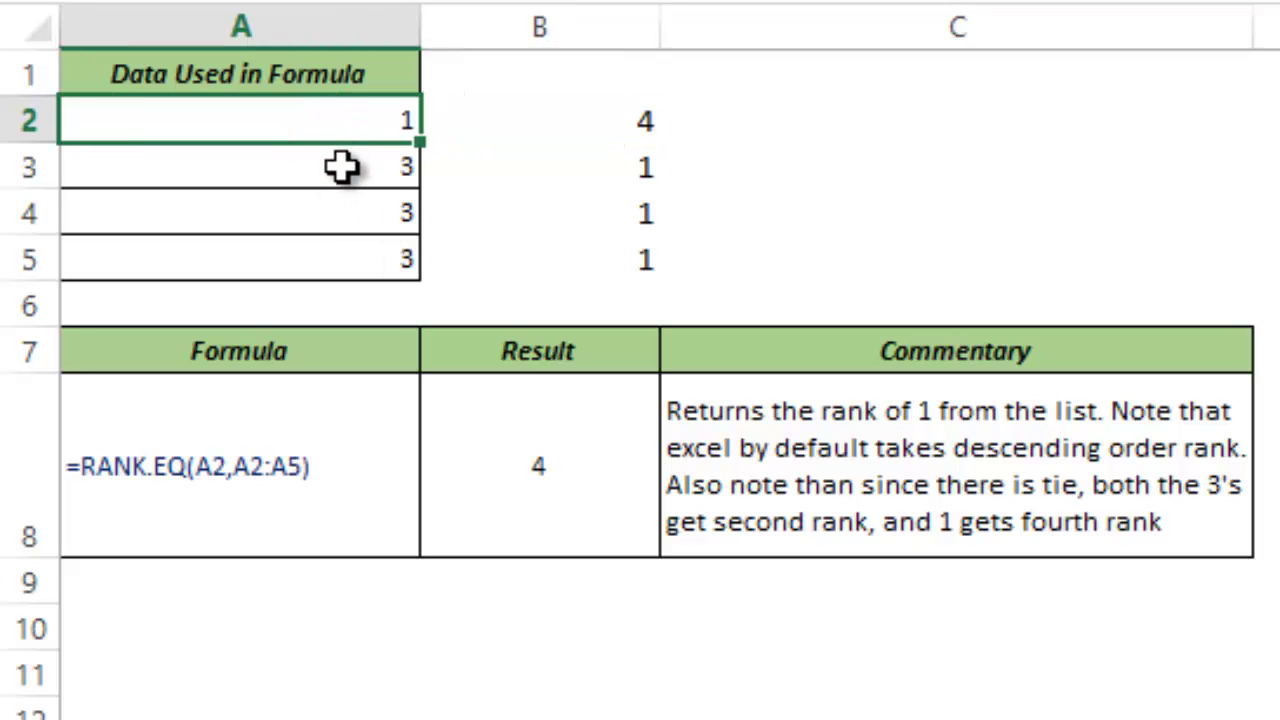
left_click_drag(337, 166, 338, 250)
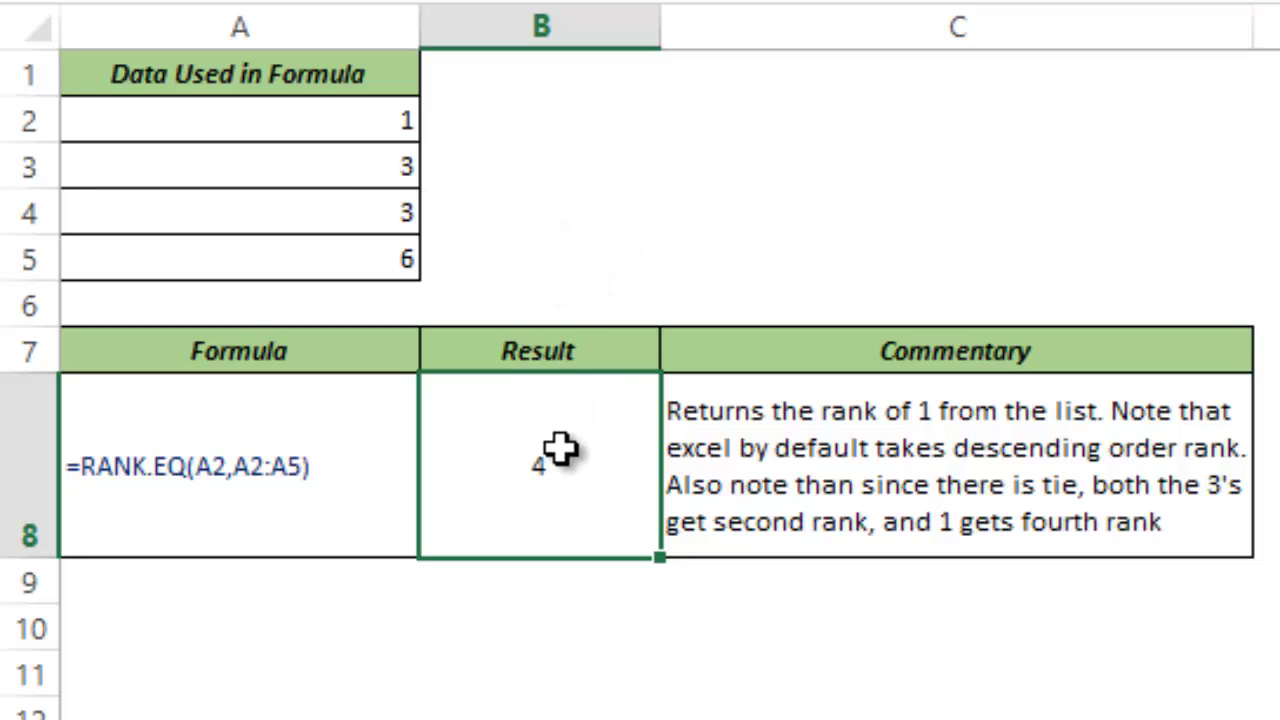
Step: Change B8's function from RANK to RANK.EQ
key("F2")
left_click(519, 482)
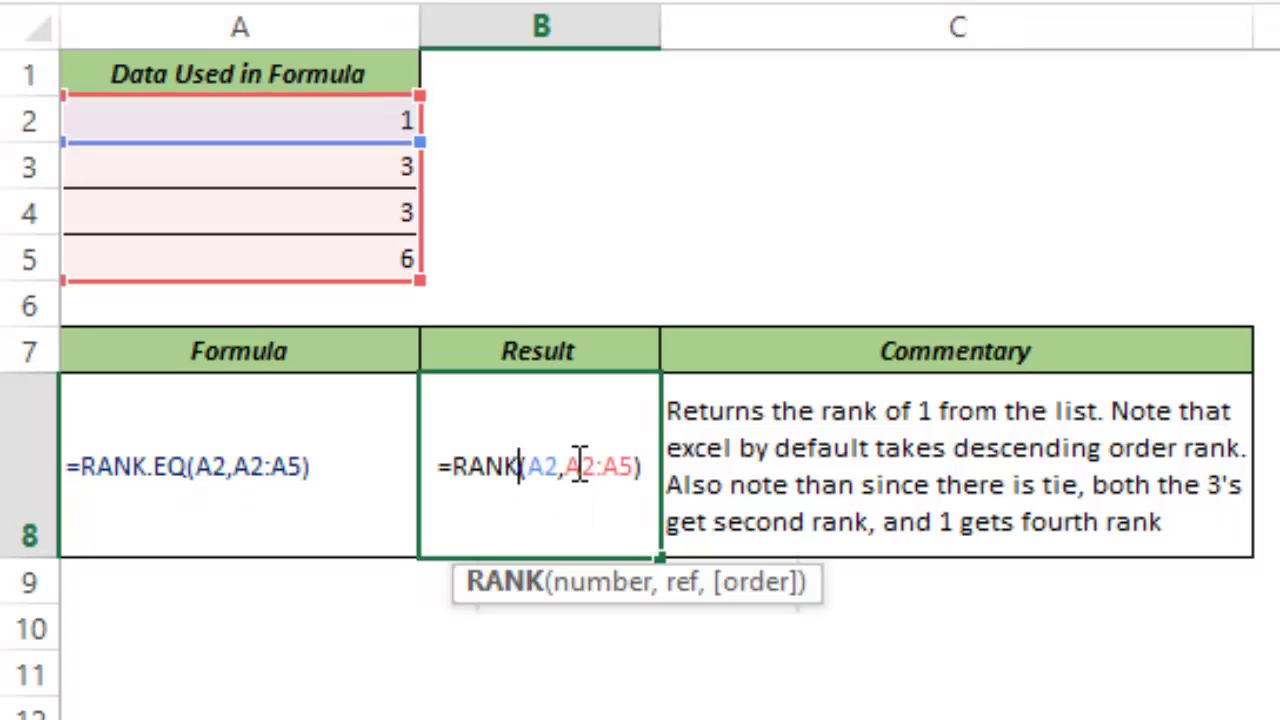
type(".EQ")
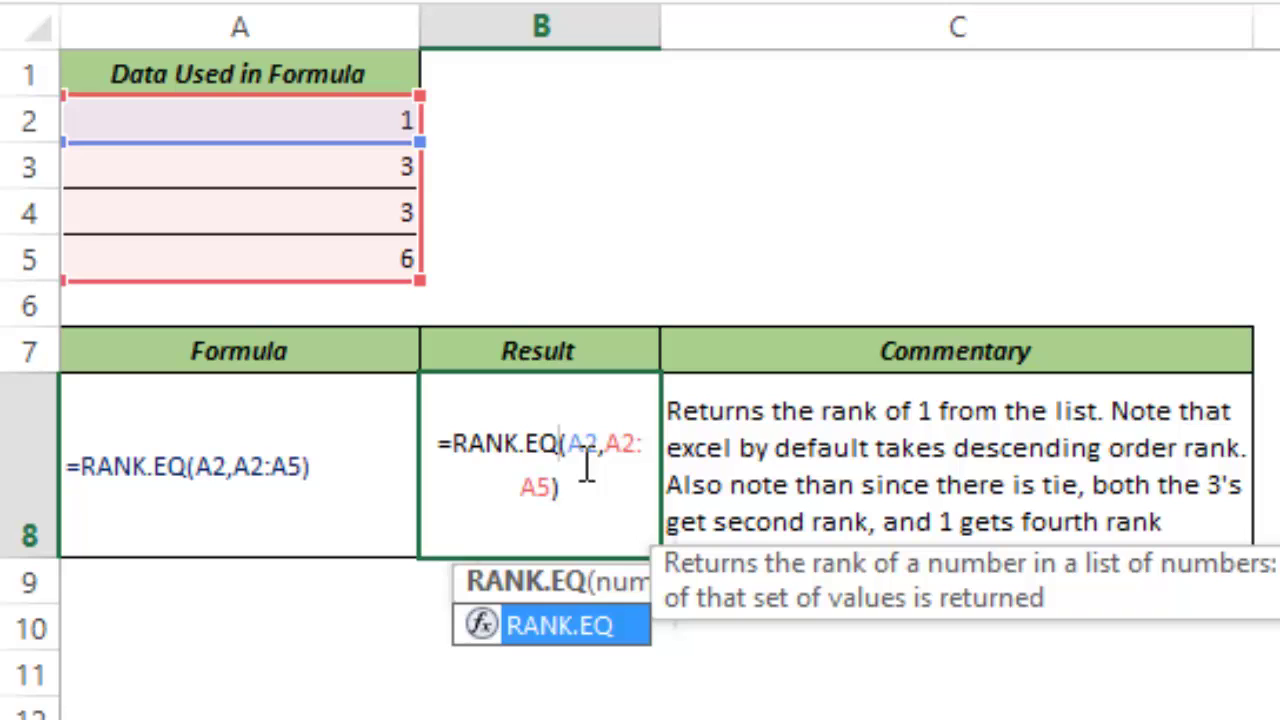
key("Return")
Step: Switch B8's function from RANK.EQ to RANK.AVG, giving =RANK.AVG(A2,A2:A5)
left_click(581, 462)
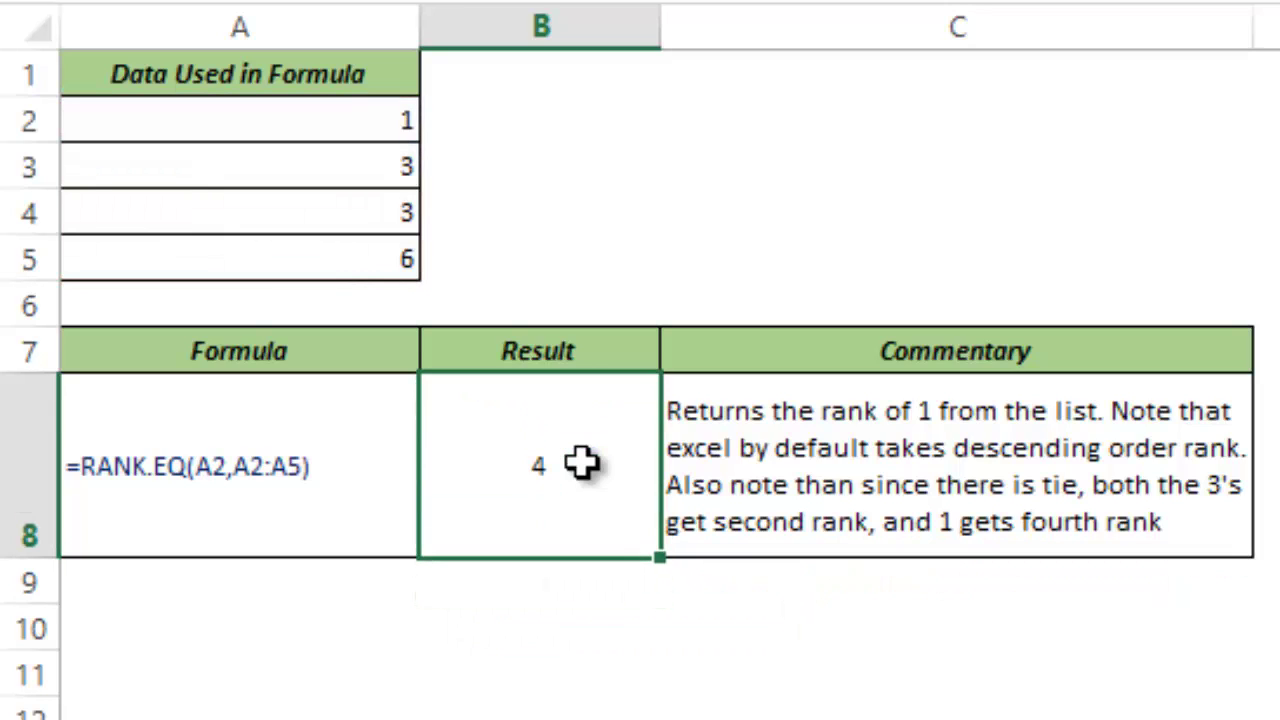
double_click(586, 443)
left_click(563, 443)
left_click(570, 443)
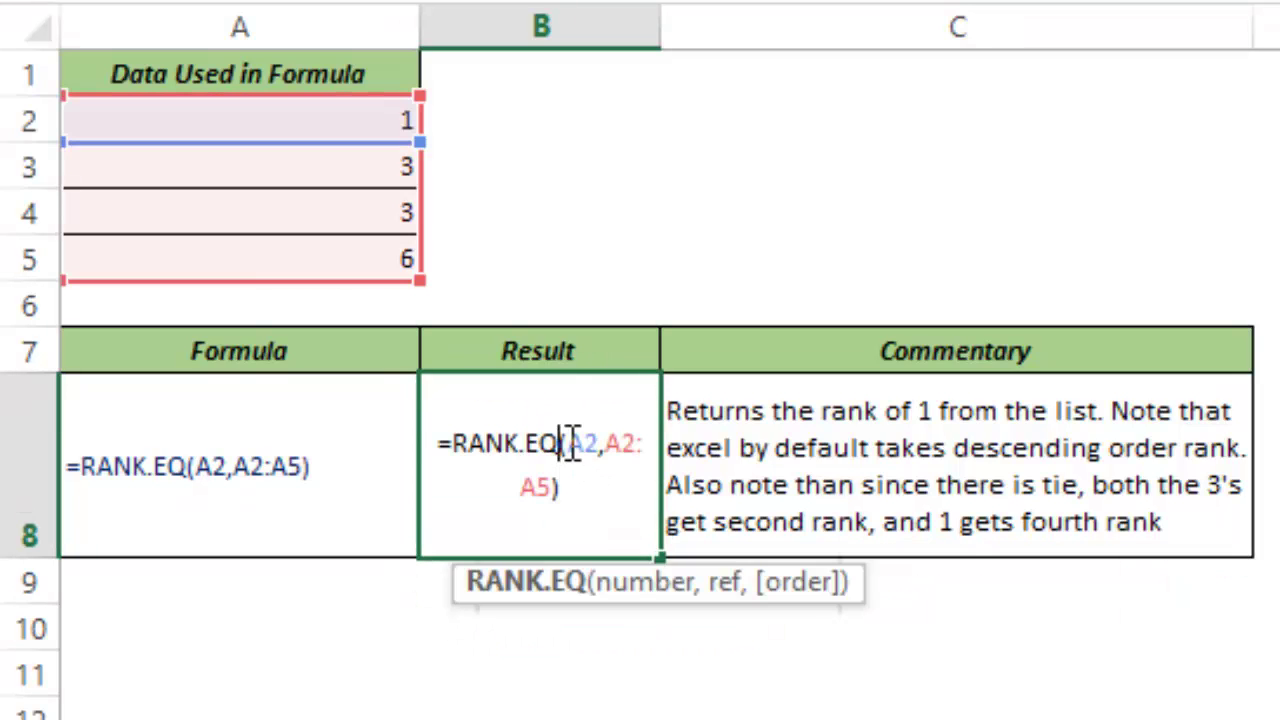
key("BackSpace")
key("BackSpace")
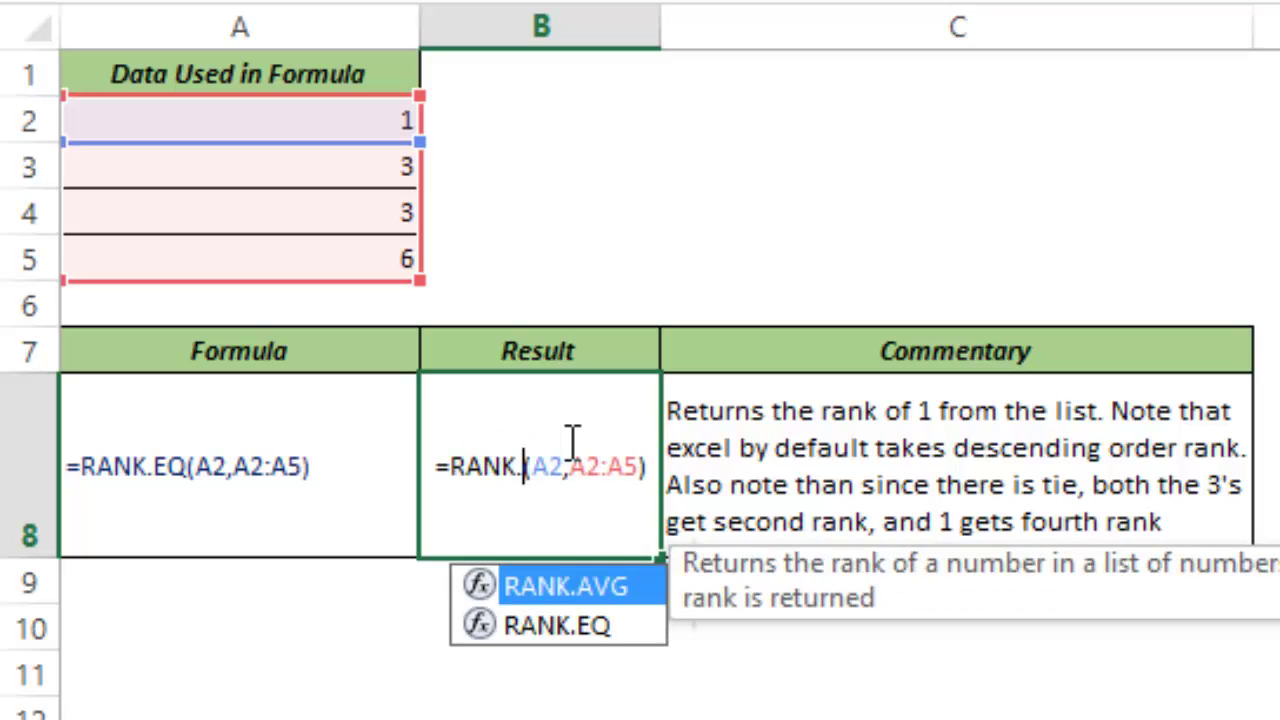
type("AVG")
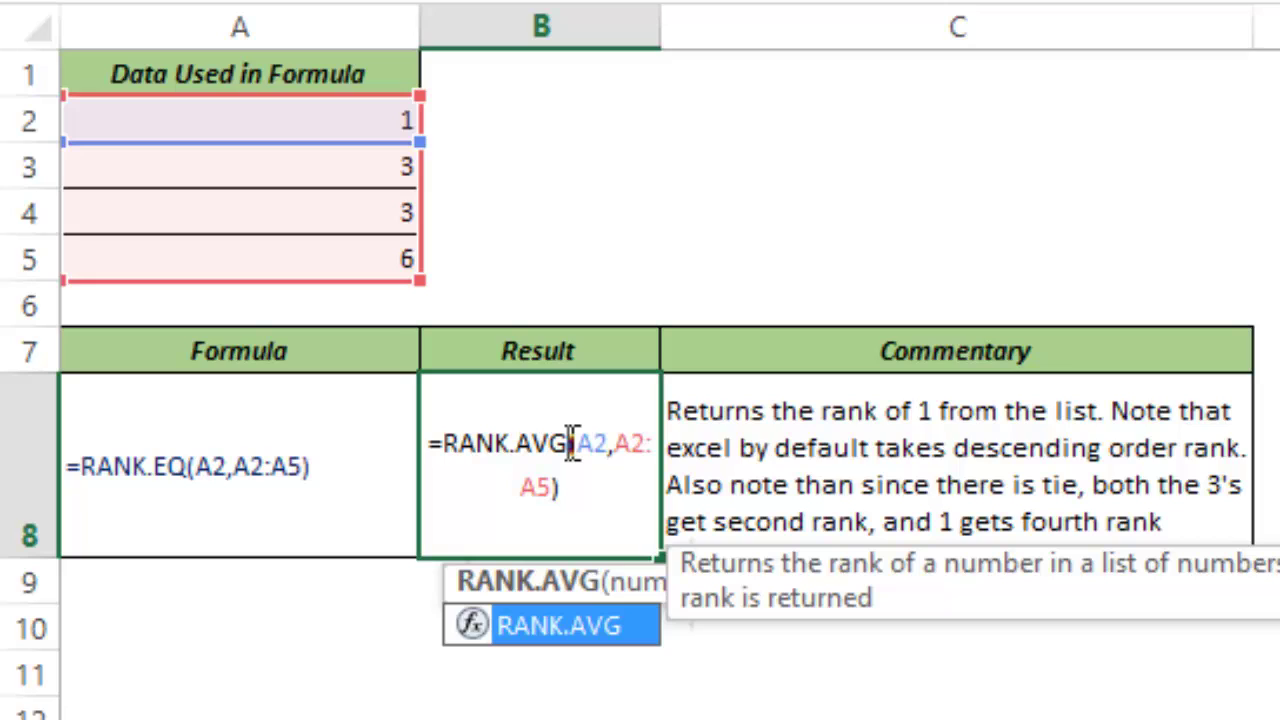
key("ctrl+Return")
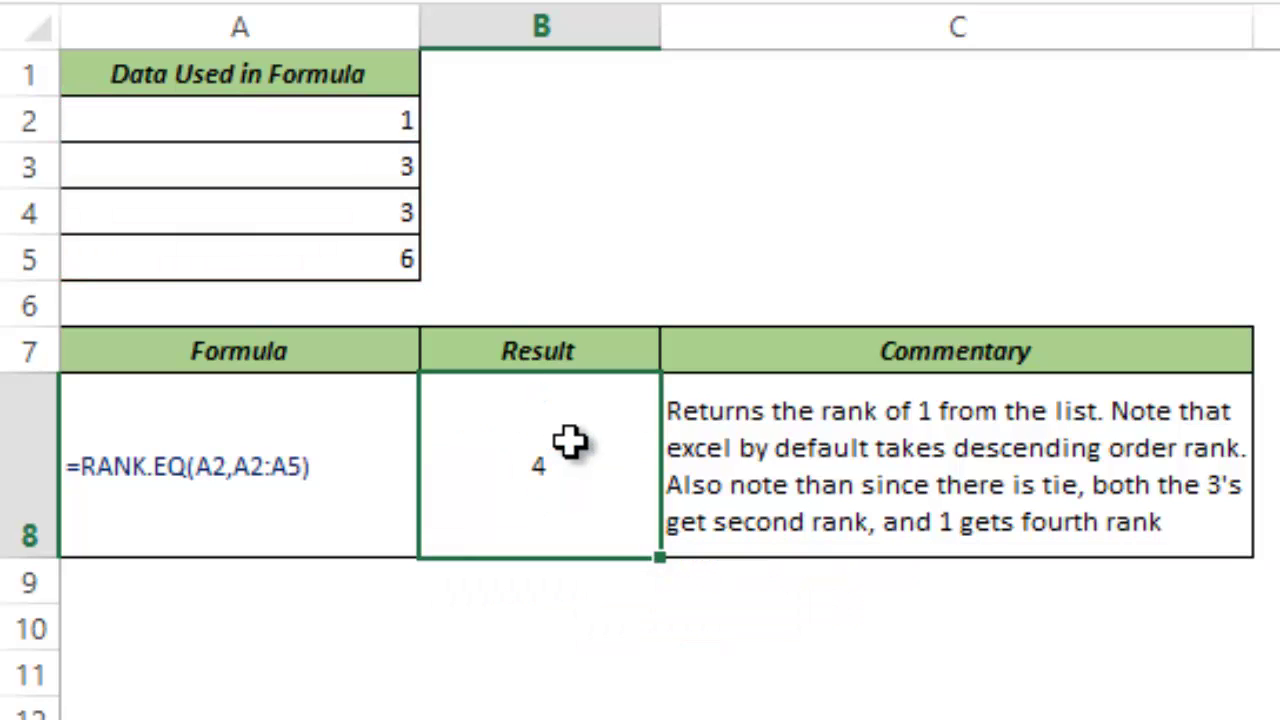
Step: Change B8 to =RANK.AVG(A3,A2:A5) so it returns 2.5
double_click(588, 480)
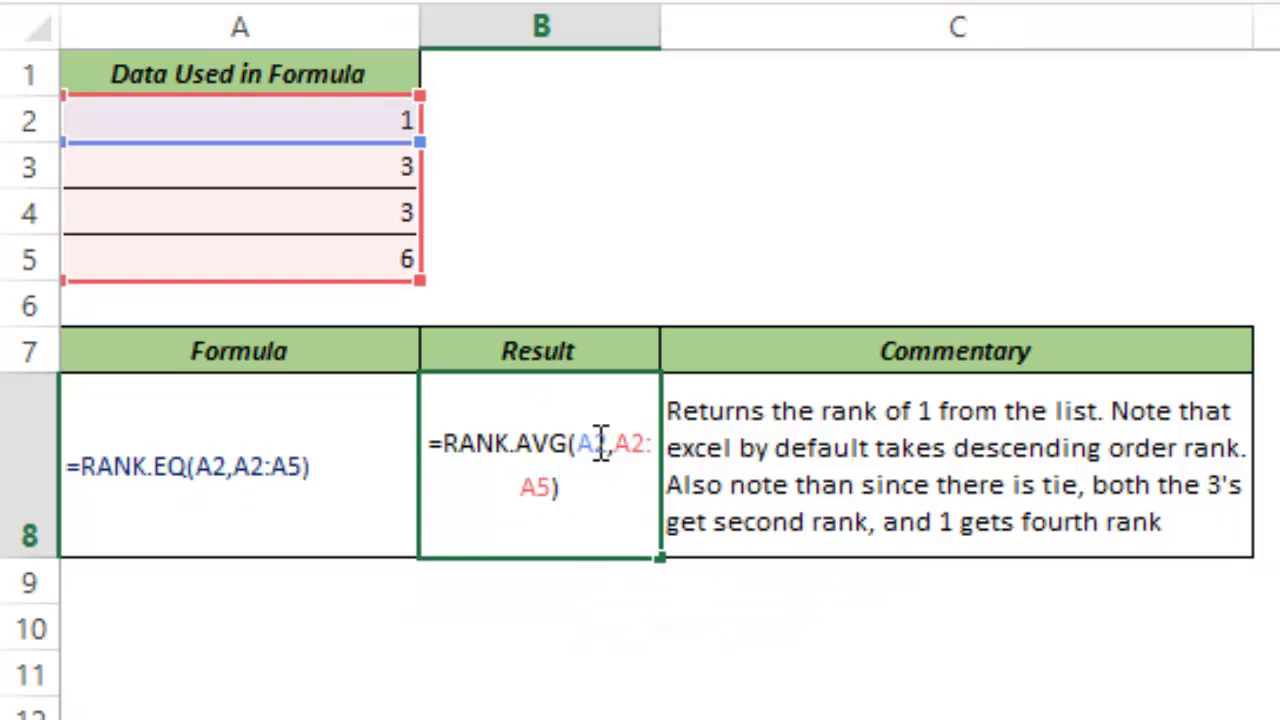
left_click(606, 443)
key("BackSpace")
key("BackSpace")
key("BackSpace")
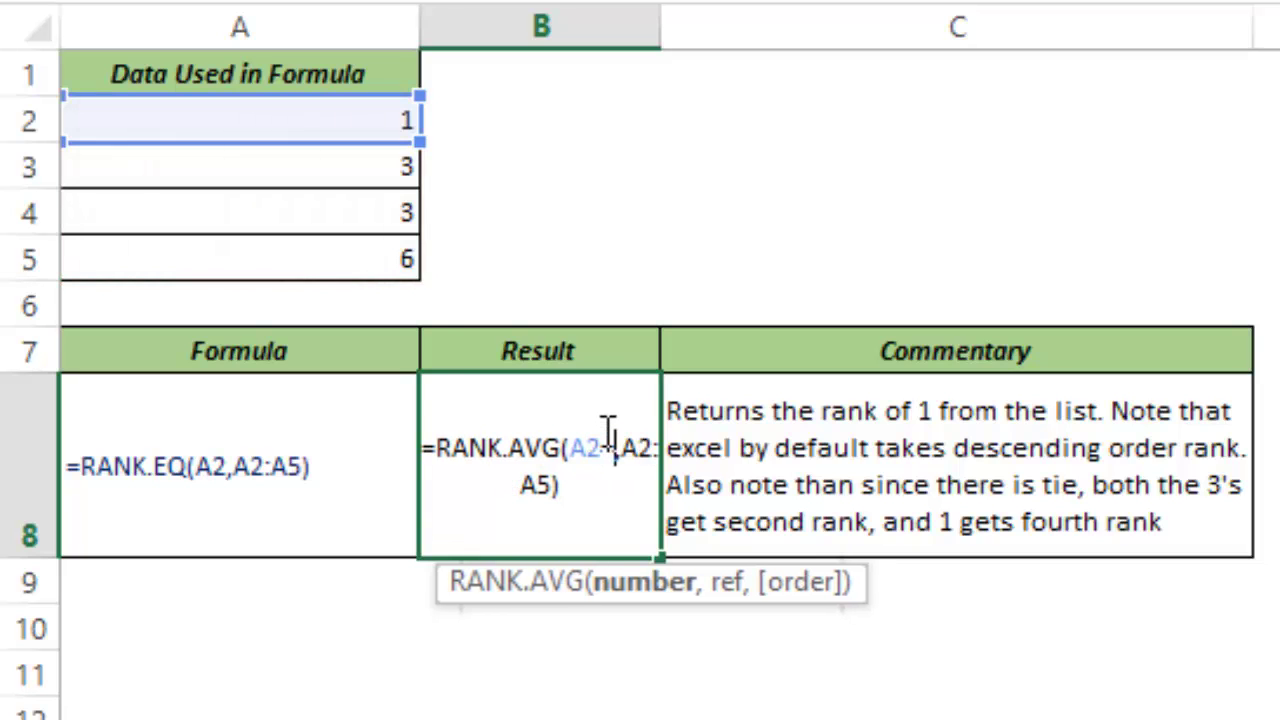
left_click(334, 169)
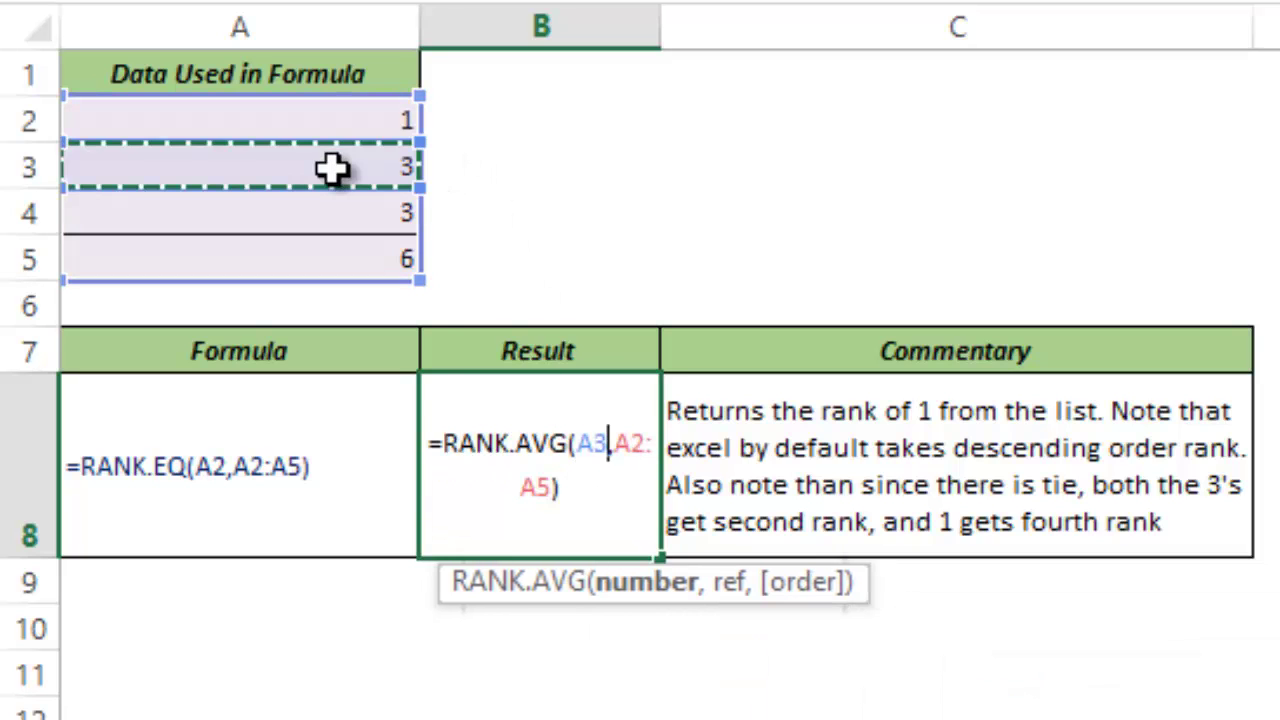
type(",")
key("ctrl+Return")
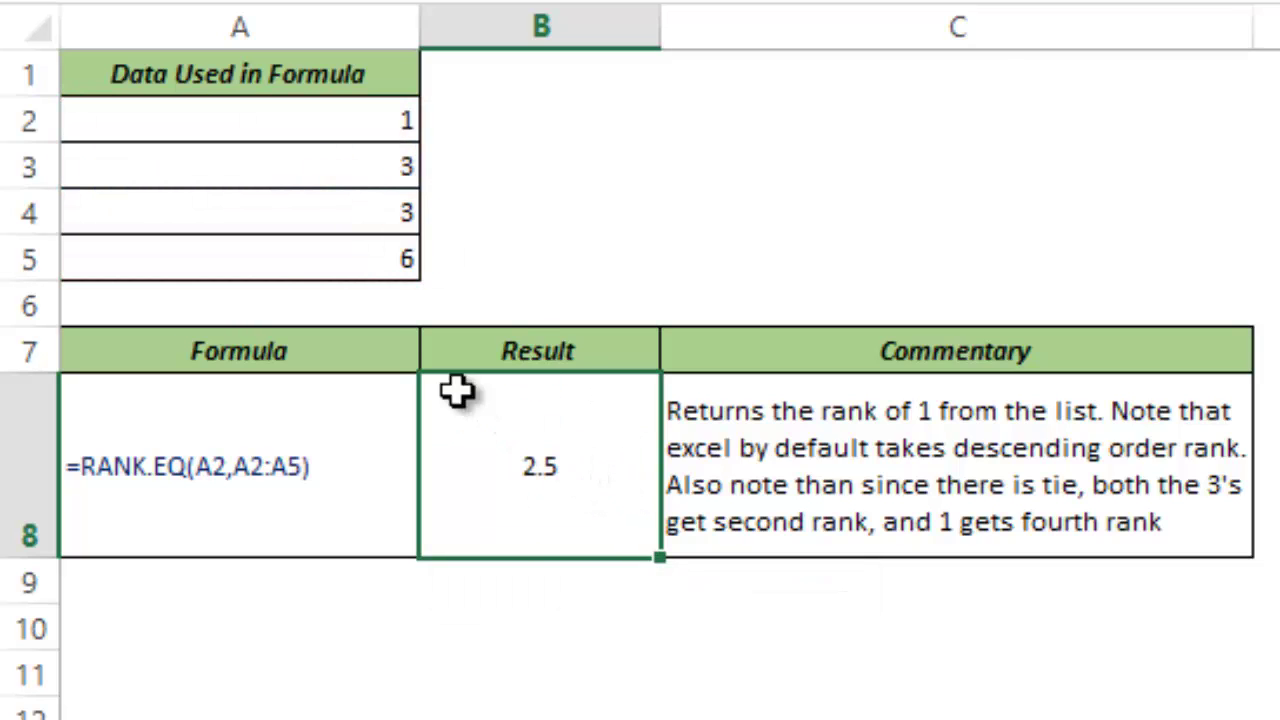
Step: Enter helper average ranks 1, 2.5, 2.5 and 4 upward from B5 to B2
left_click(470, 250)
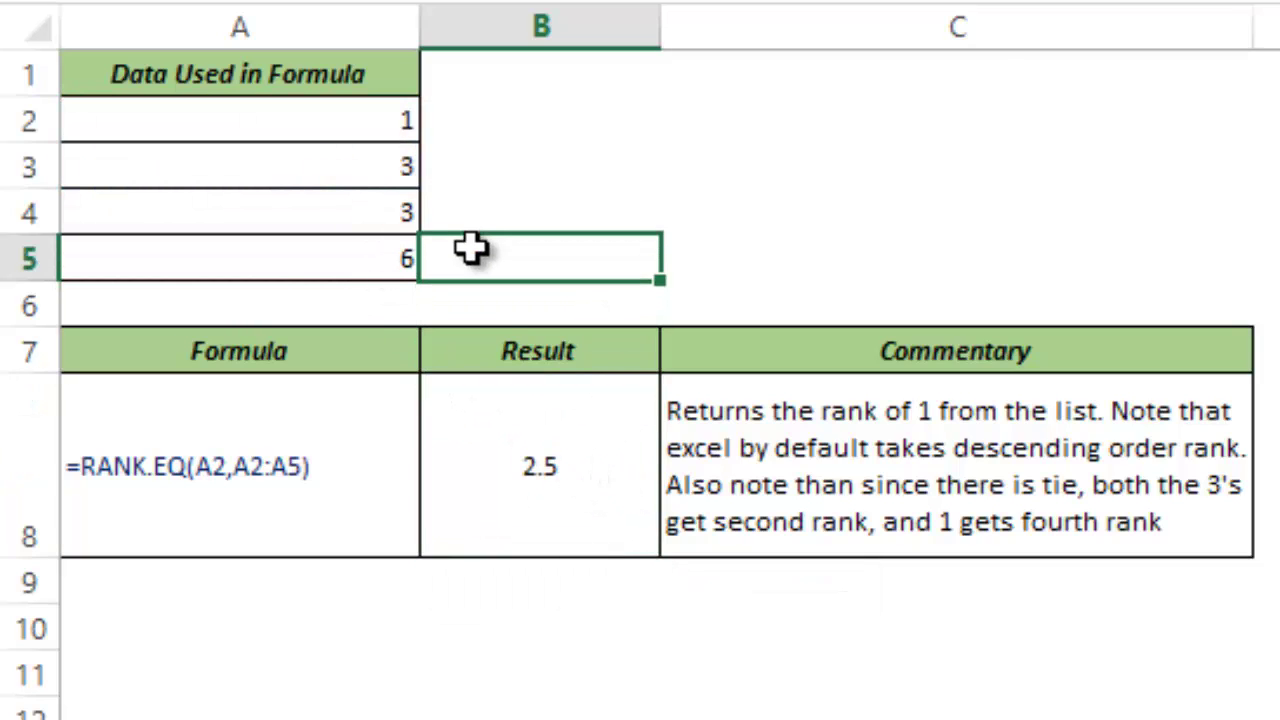
type("1")
key("Up")
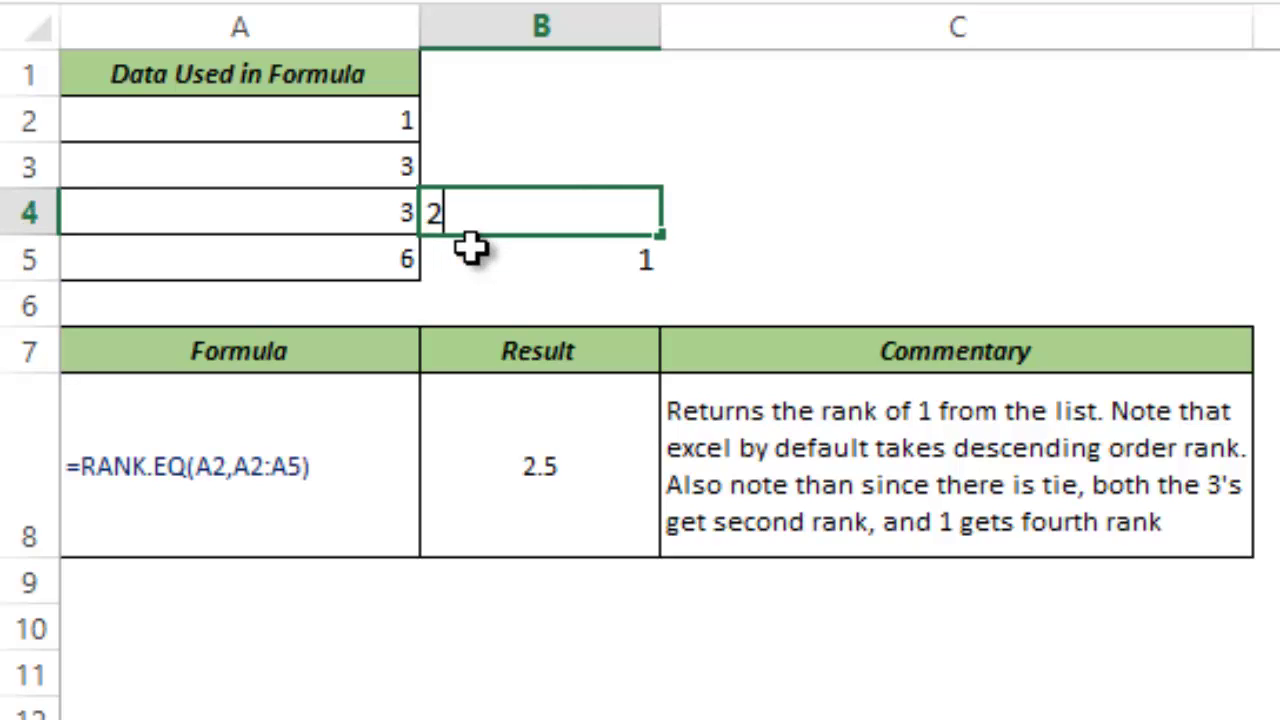
type("2.5")
key("Up")
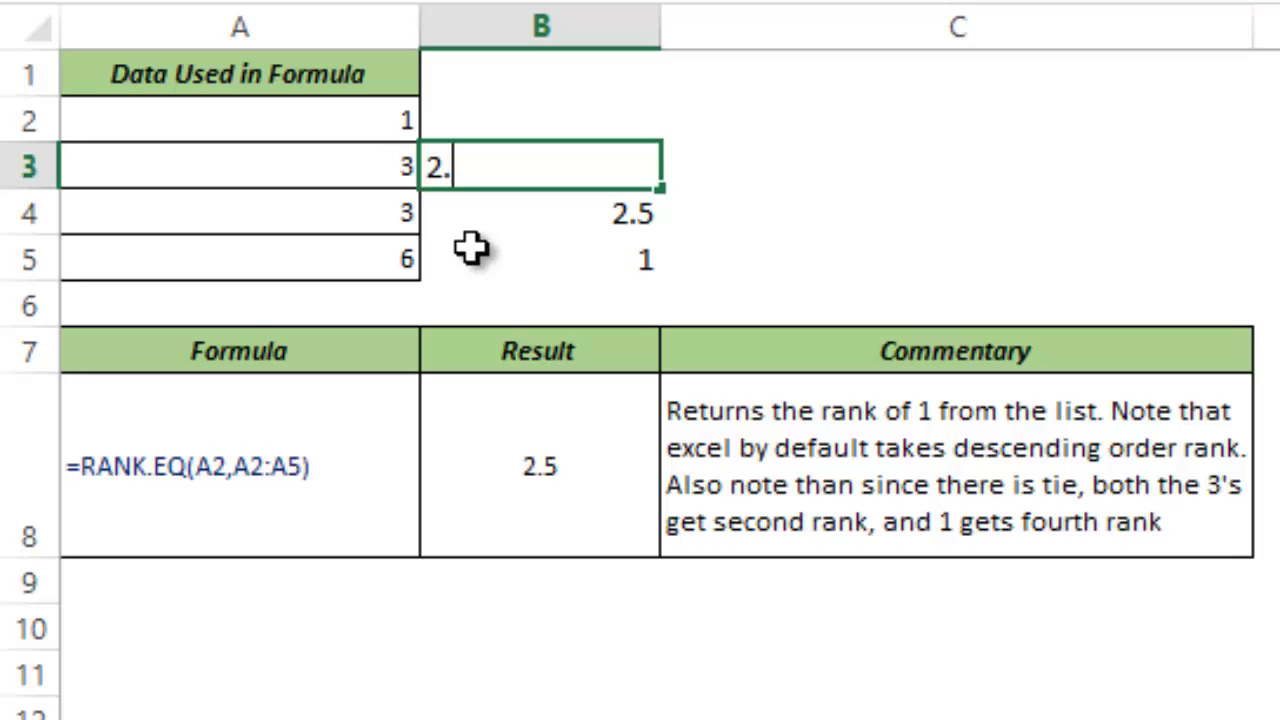
key("Up")
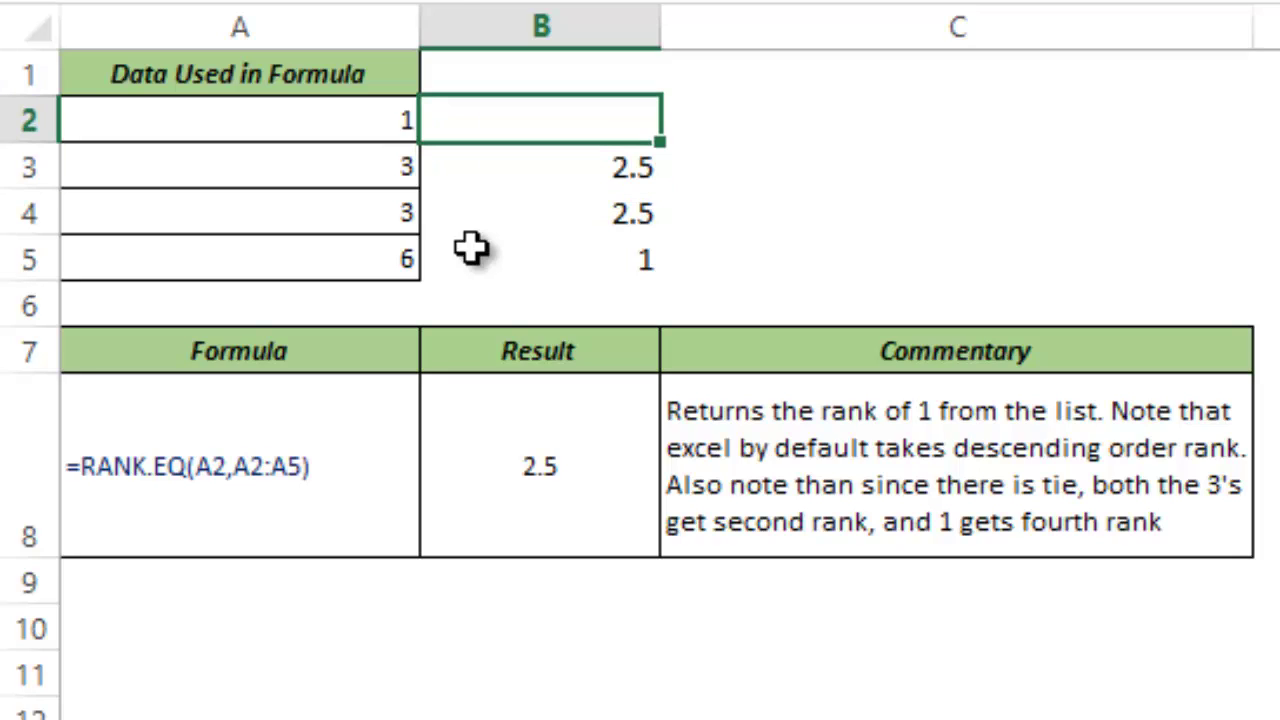
type("4")
key("Return")
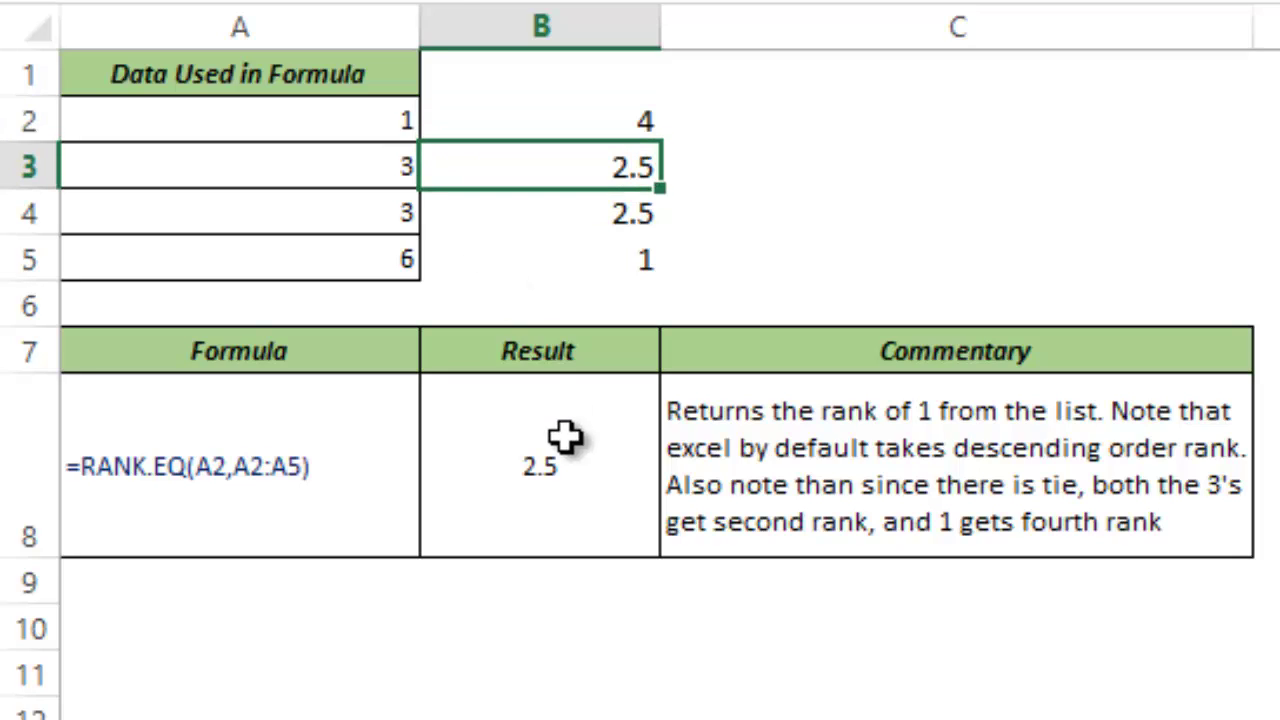
left_click(580, 463)
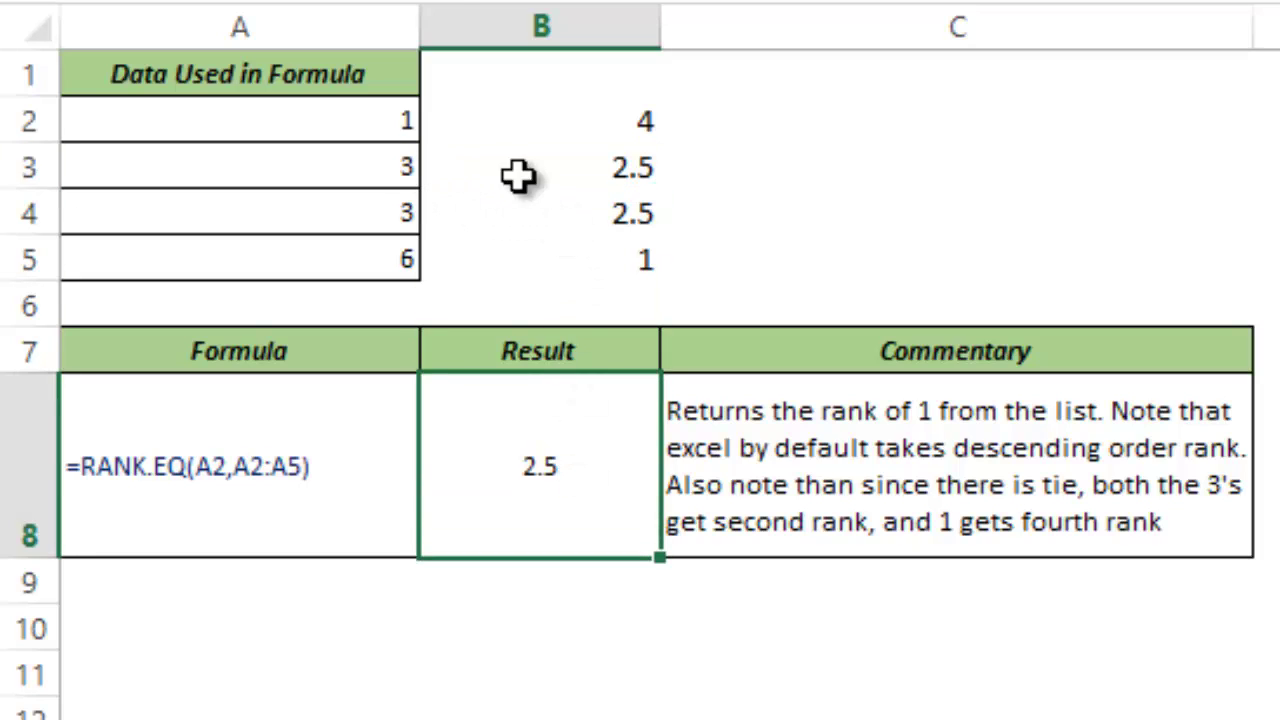
left_click_drag(566, 174, 565, 208)
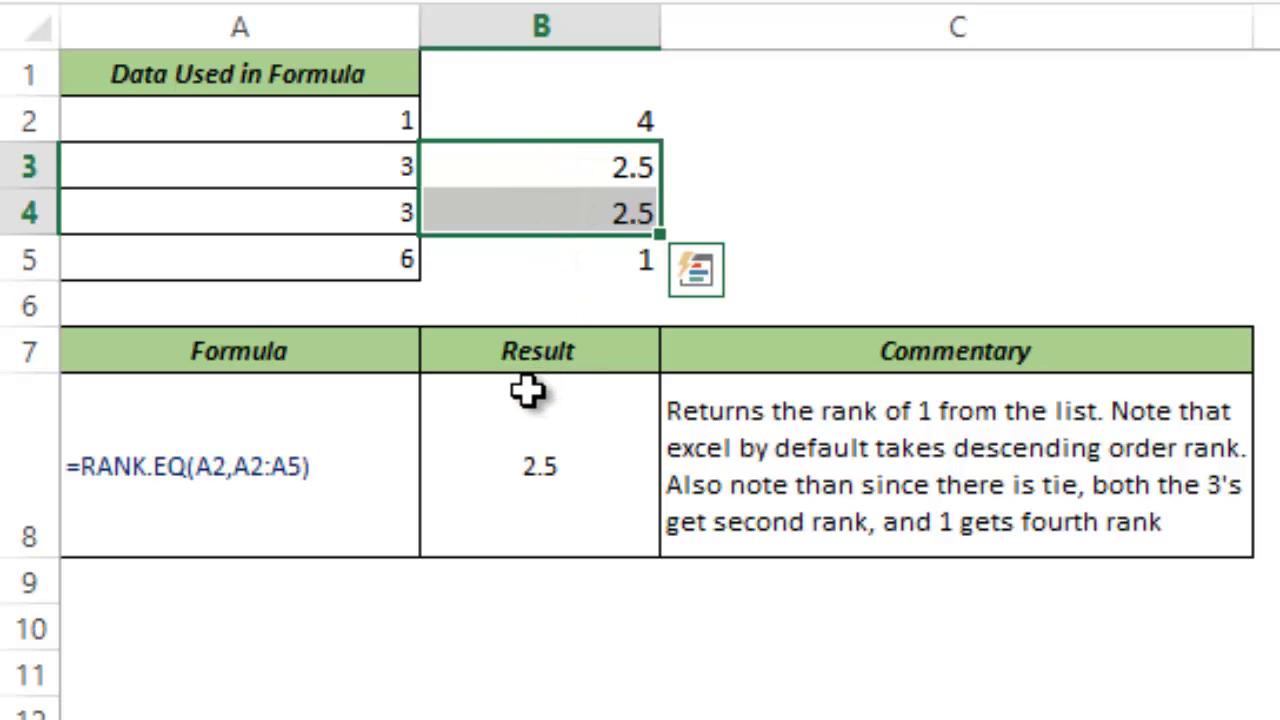
left_click(550, 459)
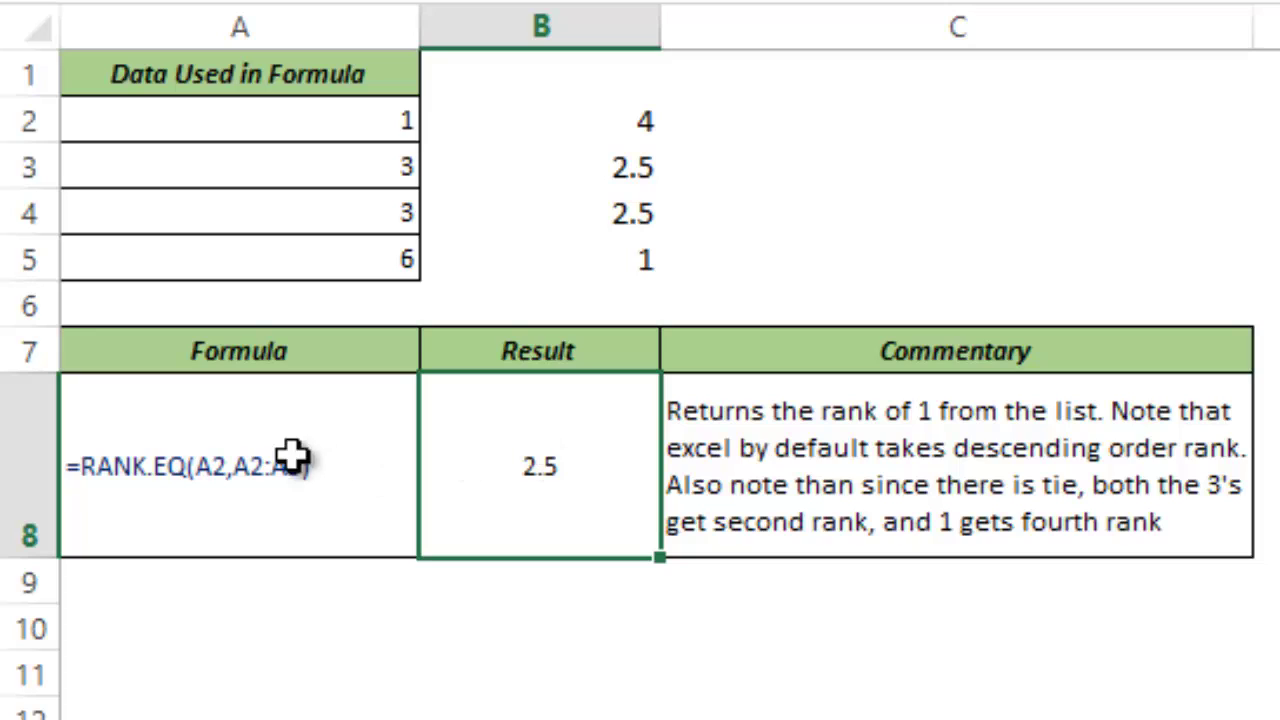